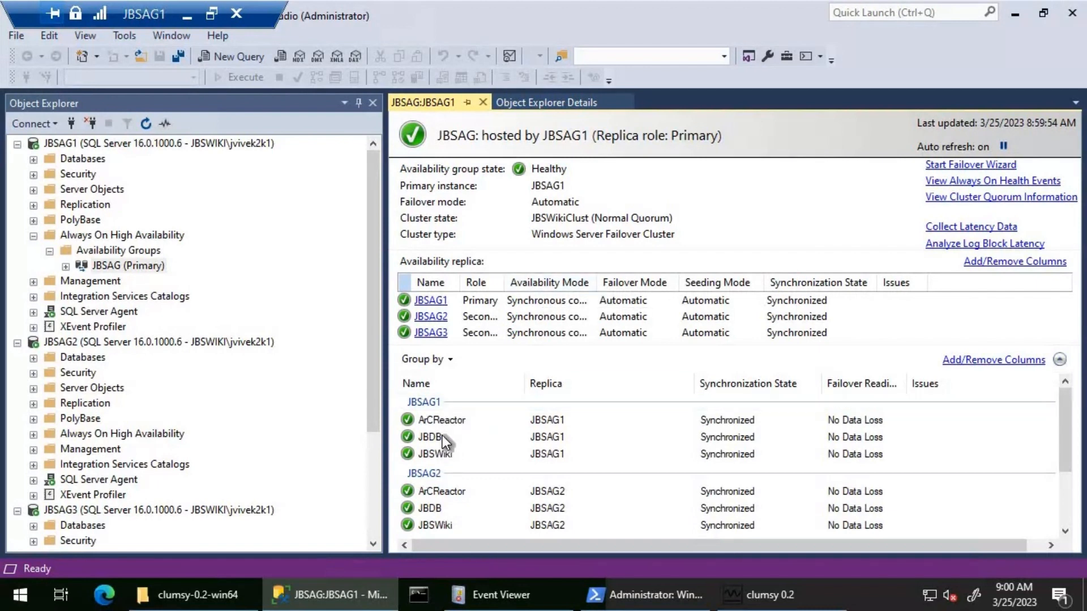
Switch to Event Viewer on JBSAG1 and clear the System log without saving its contents
click(498, 595)
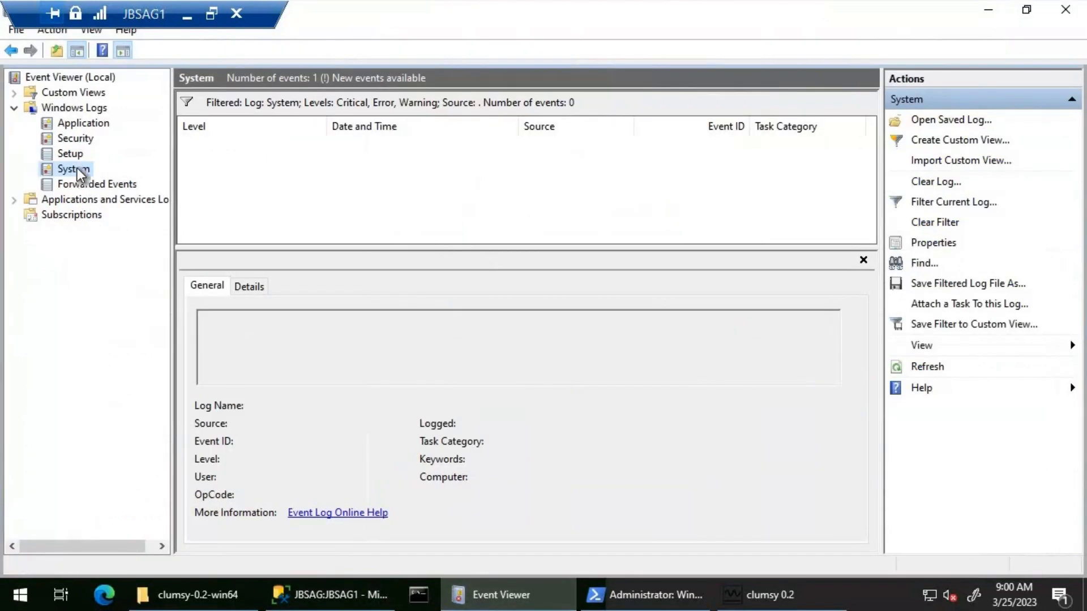
right_click(78, 167)
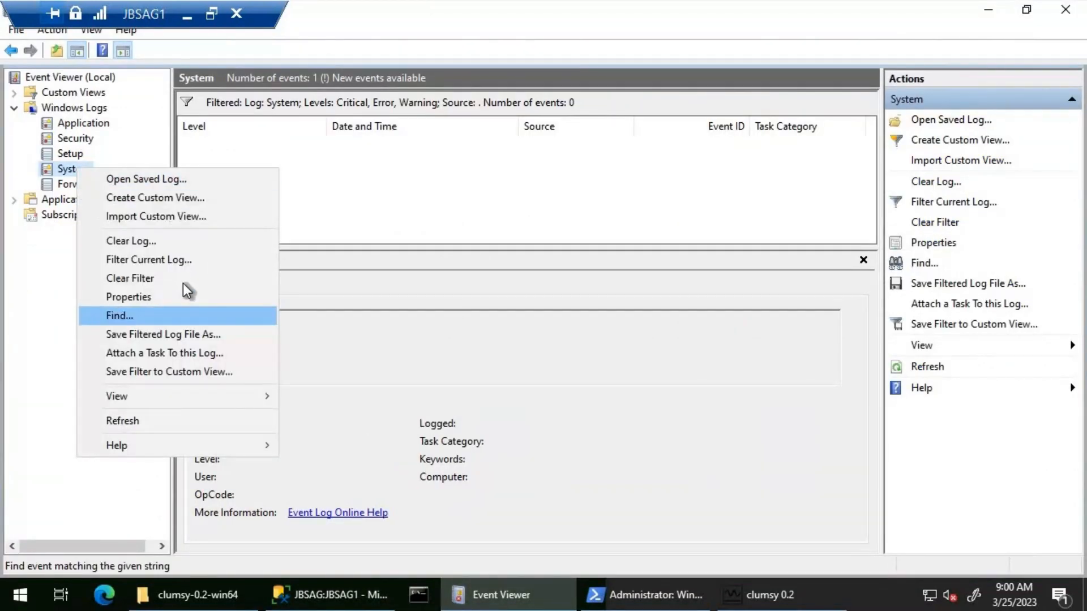
key(Up)
key(Up)
key(Up)
key(Up)
key(Return)
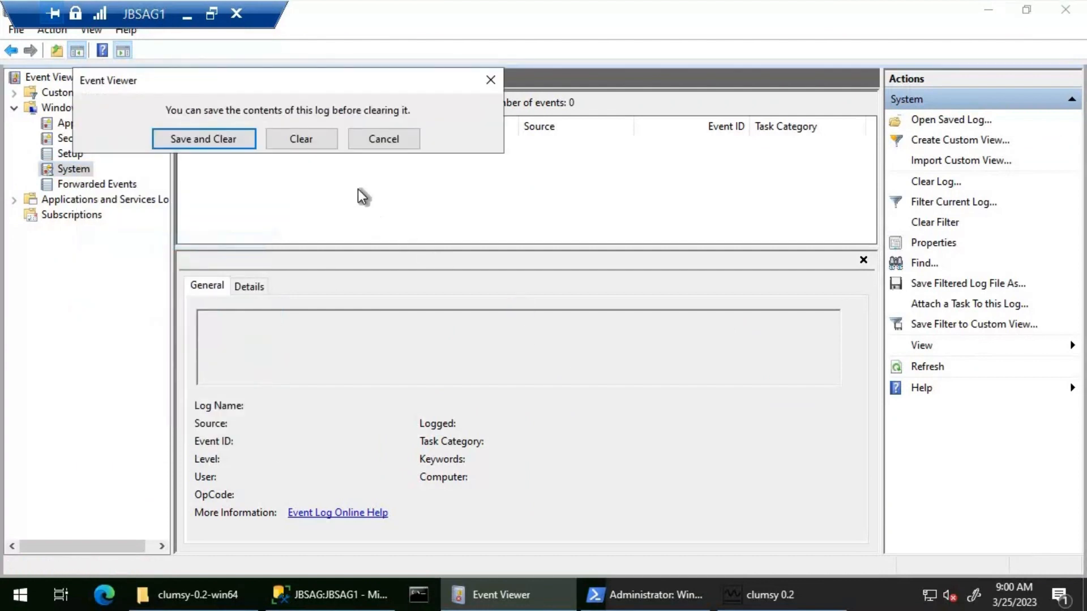
key(Tab)
key(Return)
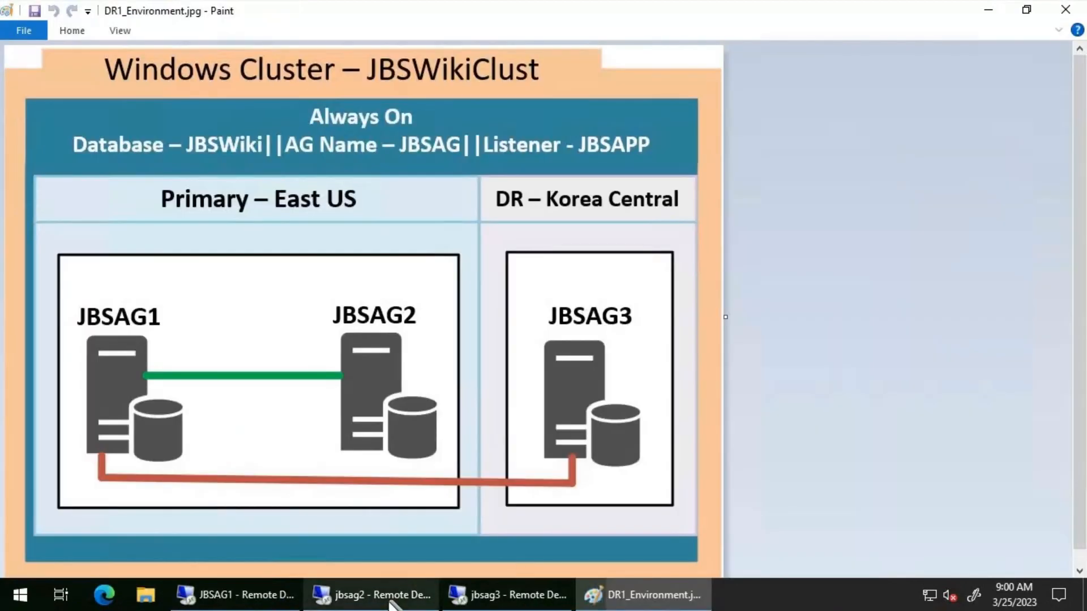
Switch to the jbsag2 remote session, bring up Event Viewer and remove the filter from the System log
click(390, 601)
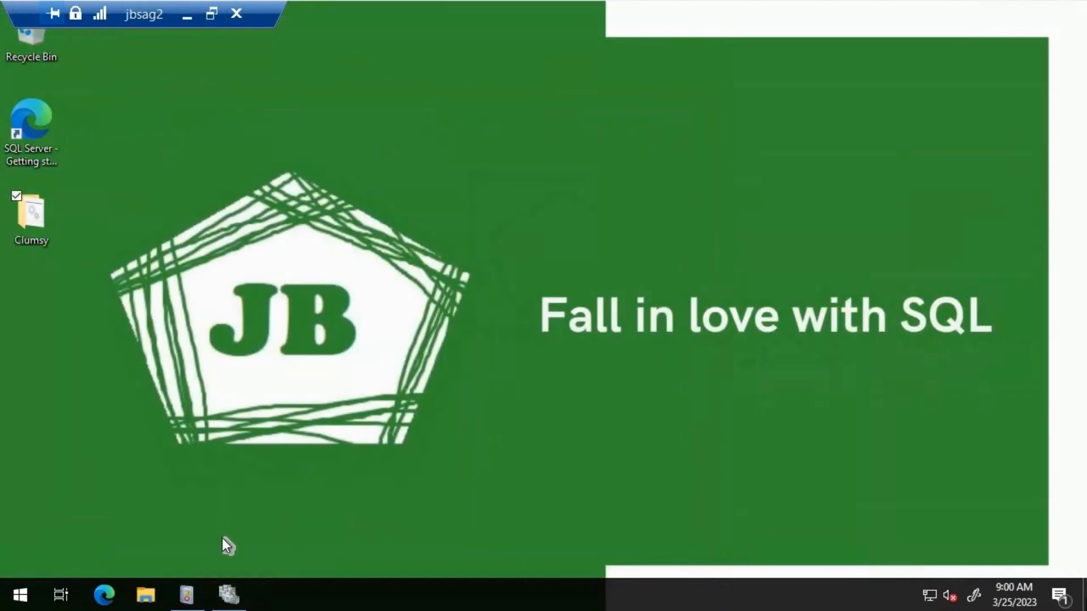
click(190, 584)
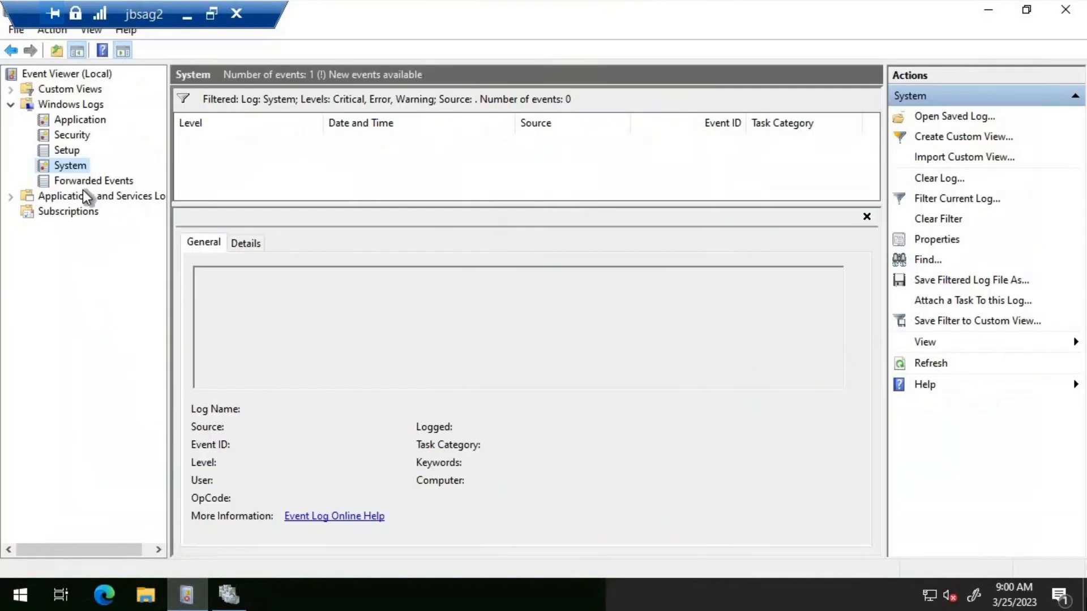
right_click(80, 165)
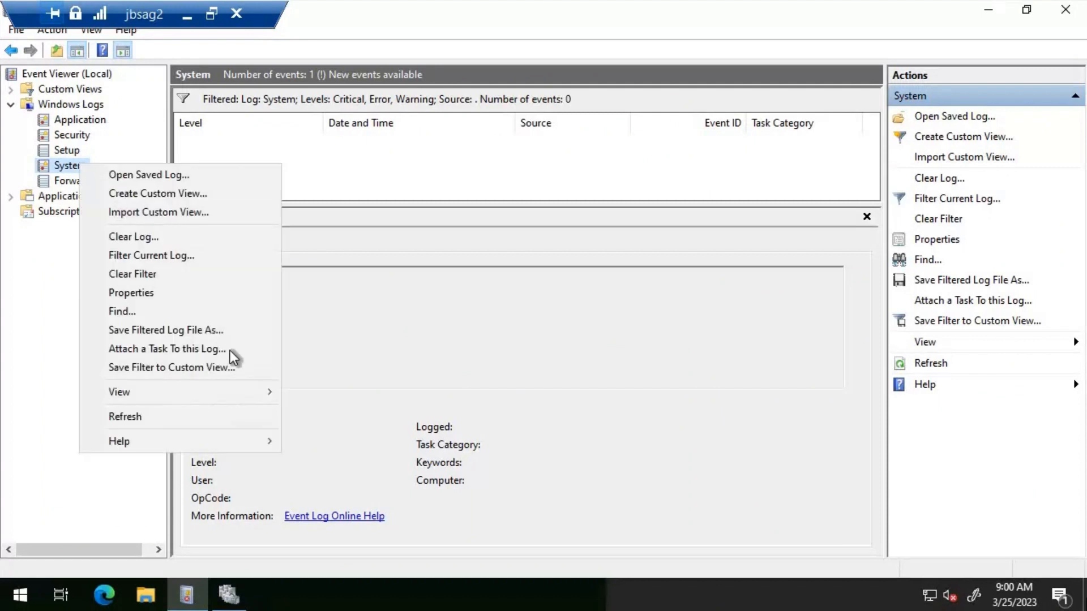
key(Up)
key(Up)
key(Up)
key(Up)
key(Up)
key(Up)
key(Up)
key(Up)
key(Up)
key(Return)
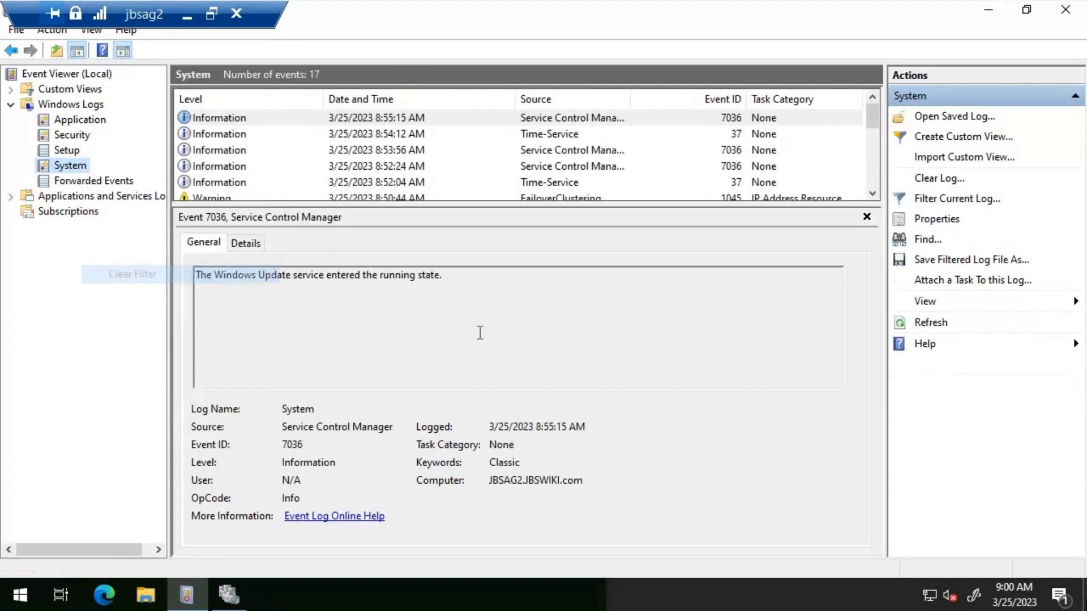
Clear the System log on jbsag2 without saving its contents
right_click(76, 167)
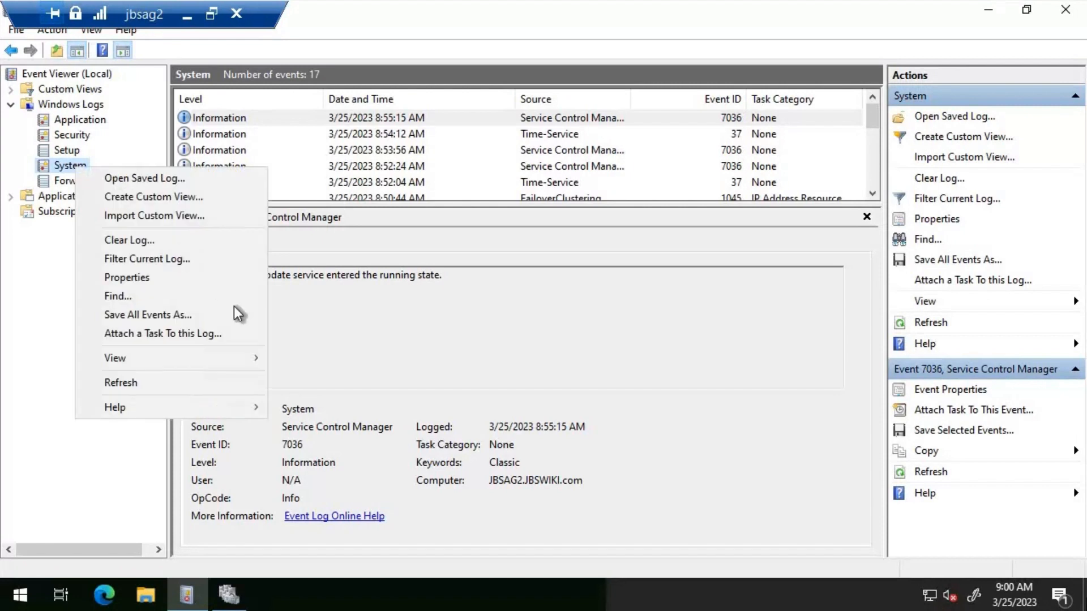
click(147, 240)
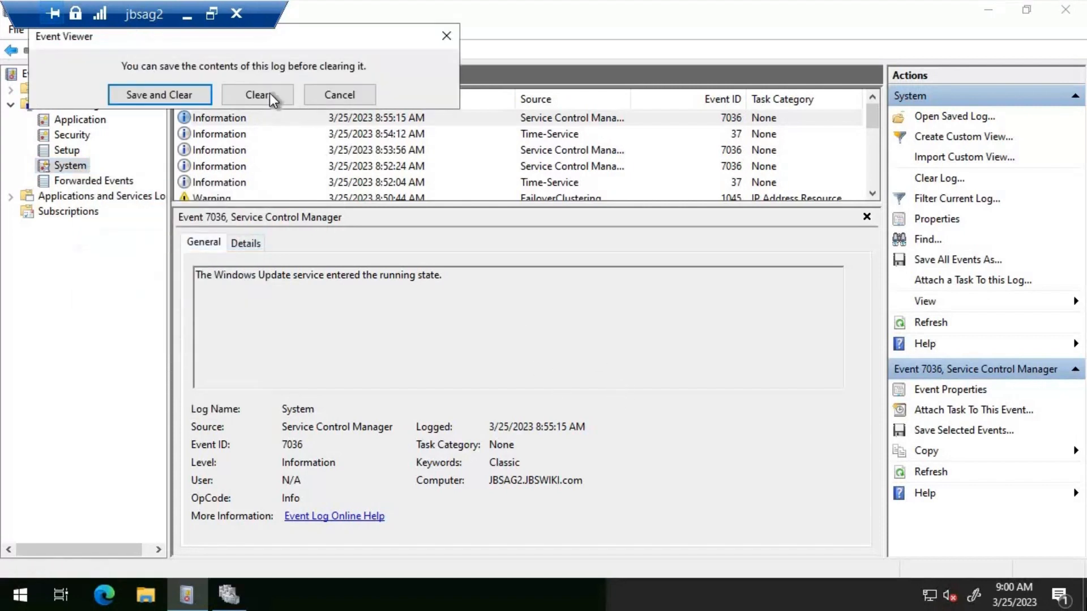
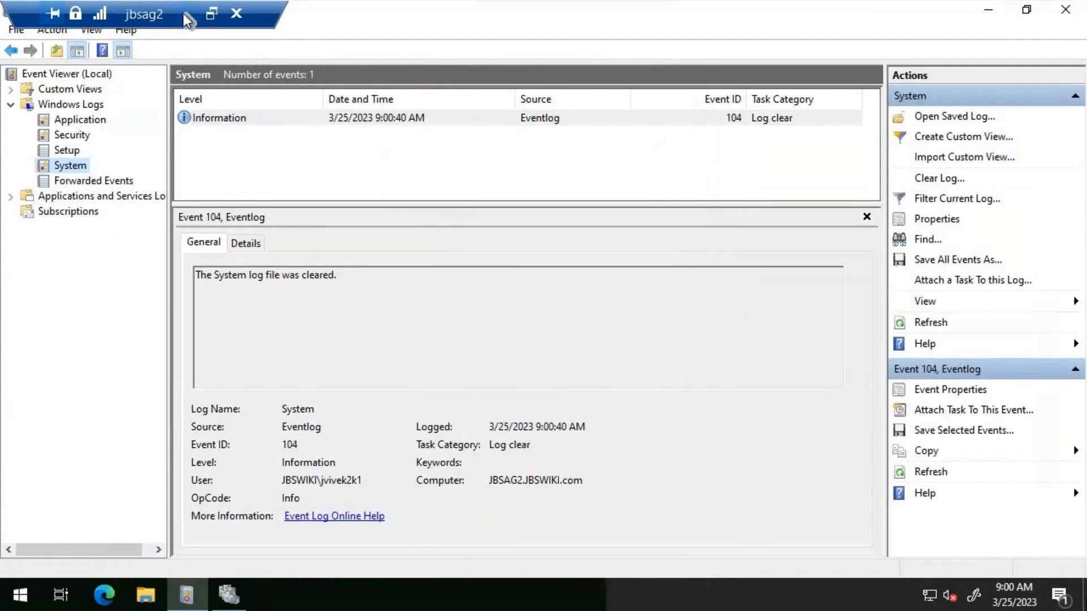
Switch to the jbsag3 remote session, clear the System log in Event Viewer without saving its contents, and minimize Event Viewer
click(187, 17)
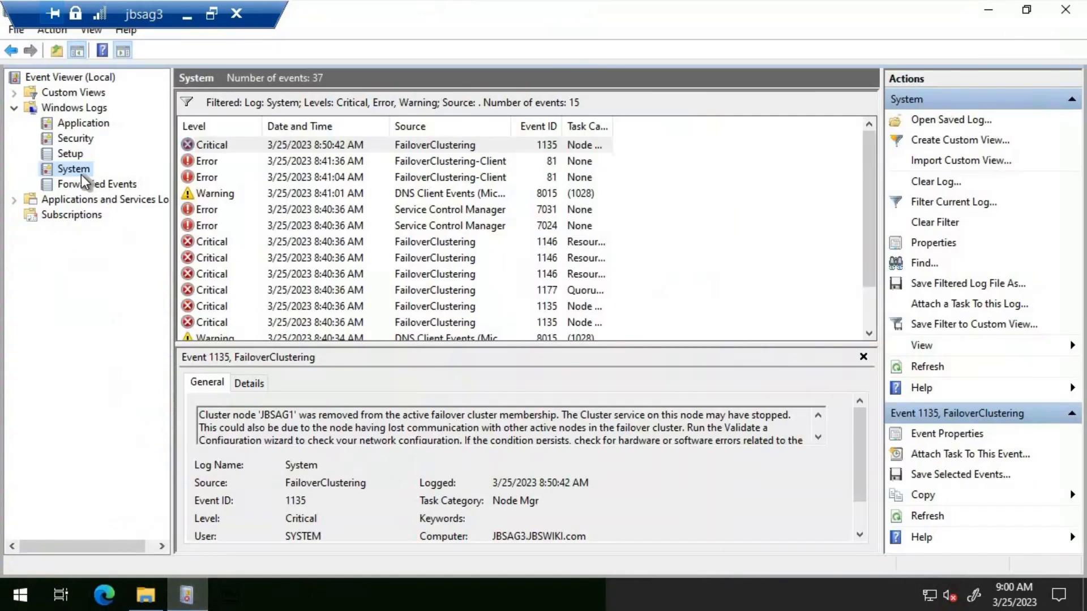
right_click(80, 175)
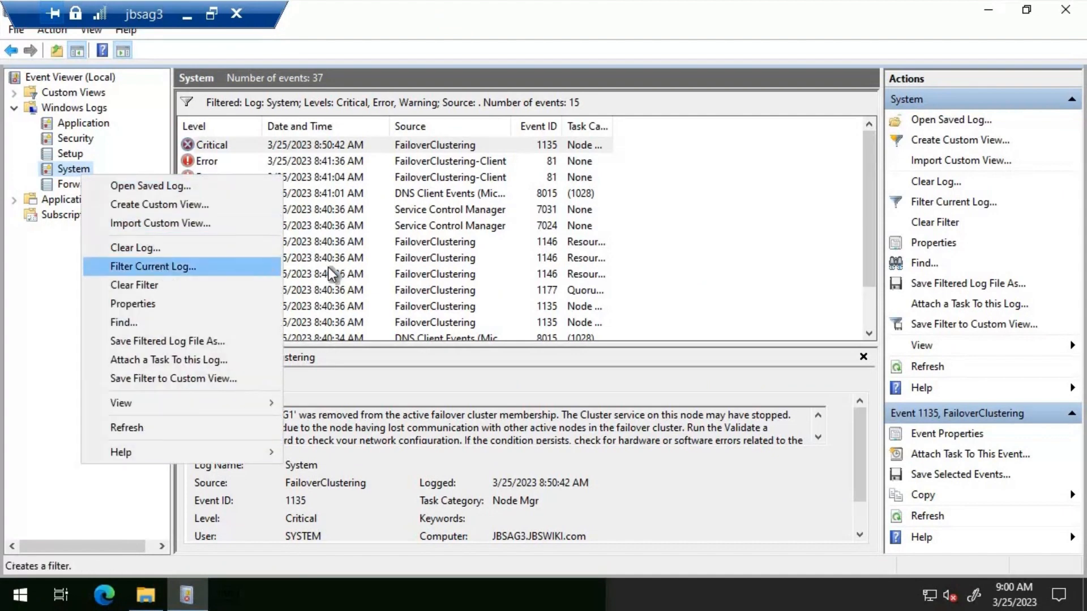
click(220, 266)
key(Escape)
right_click(84, 165)
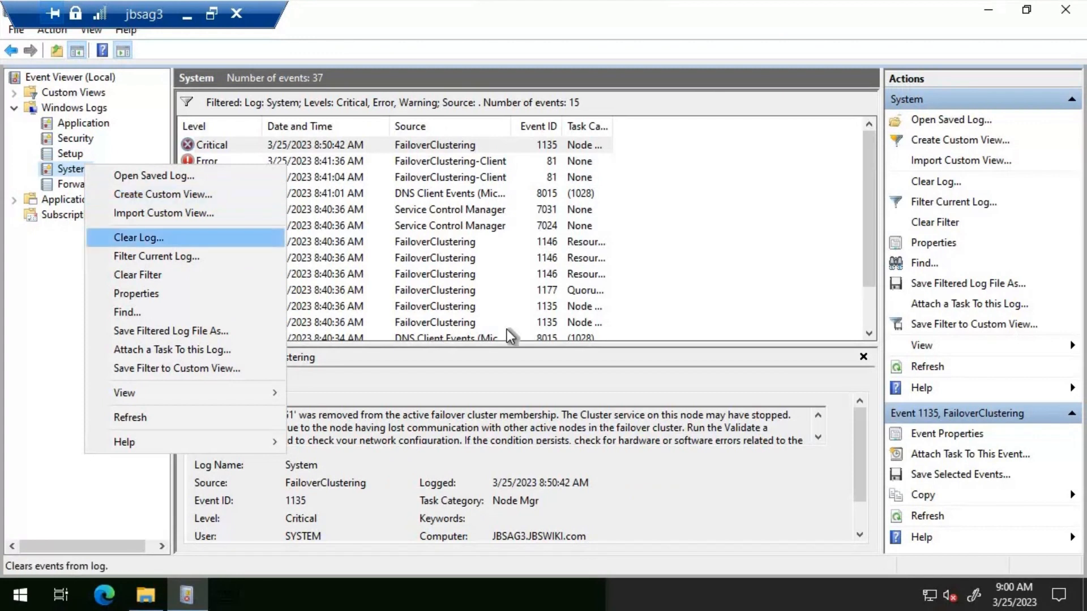
click(179, 238)
click(367, 205)
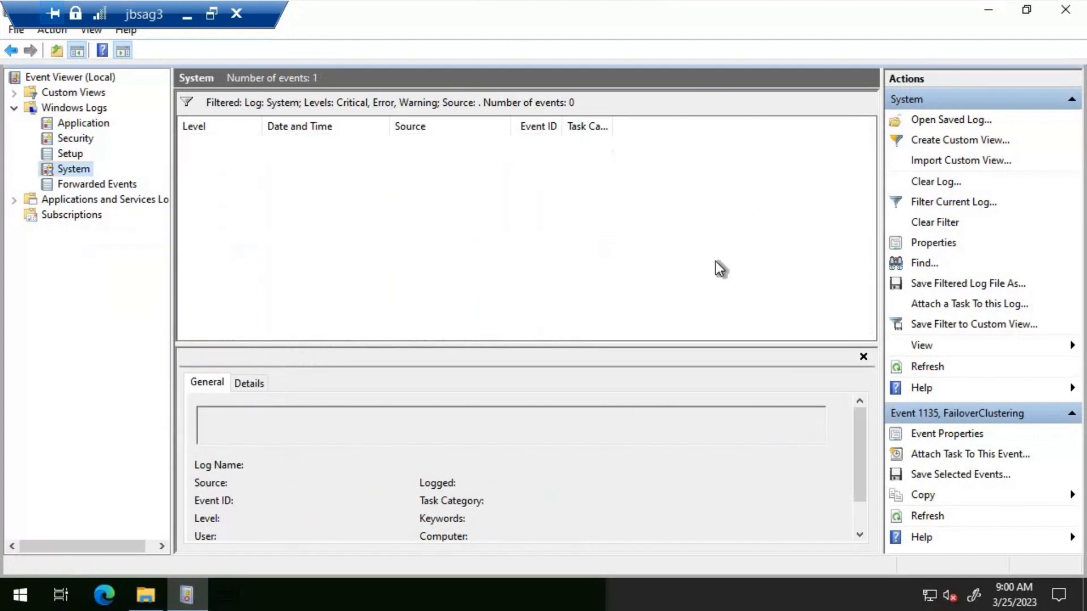
click(990, 11)
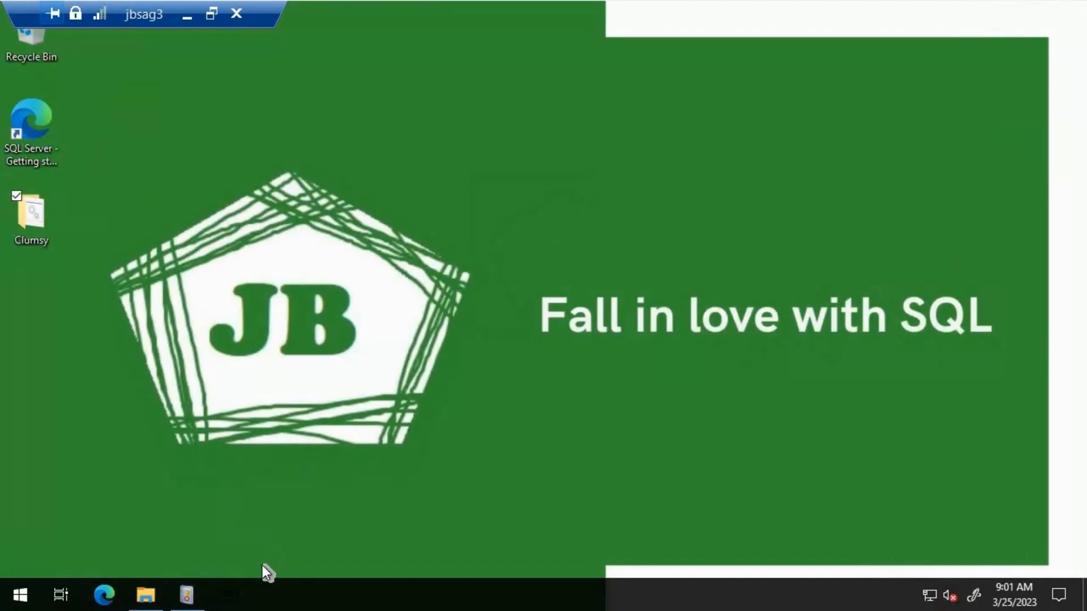
Configure clumsy on jbsag3 to drop packets with the "all receiving packets" preset and a 100.0% drop chance
click(225, 597)
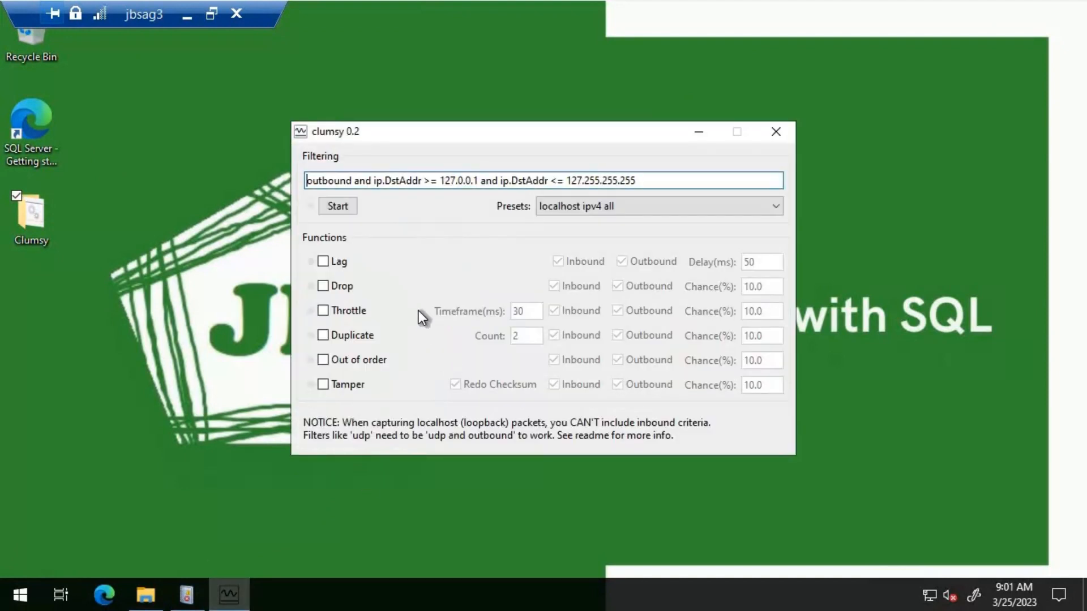
click(324, 285)
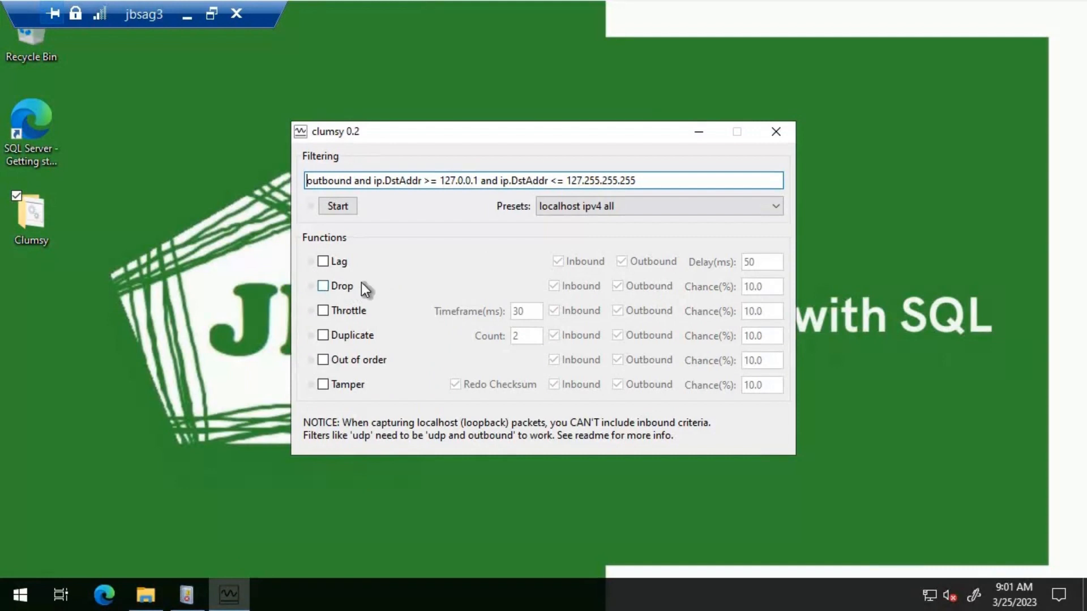
click(599, 206)
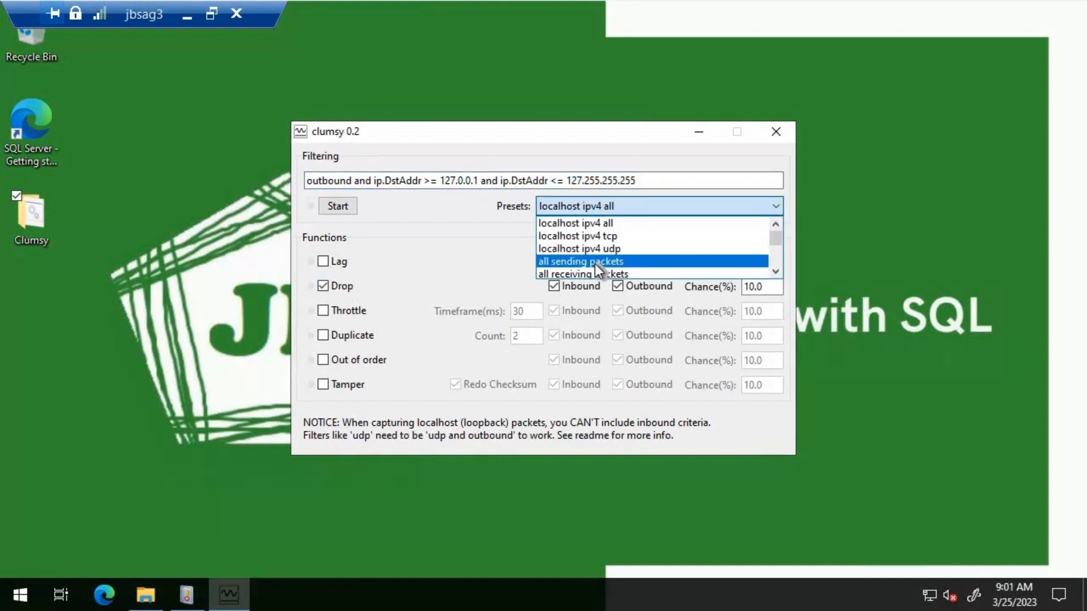
key(Down)
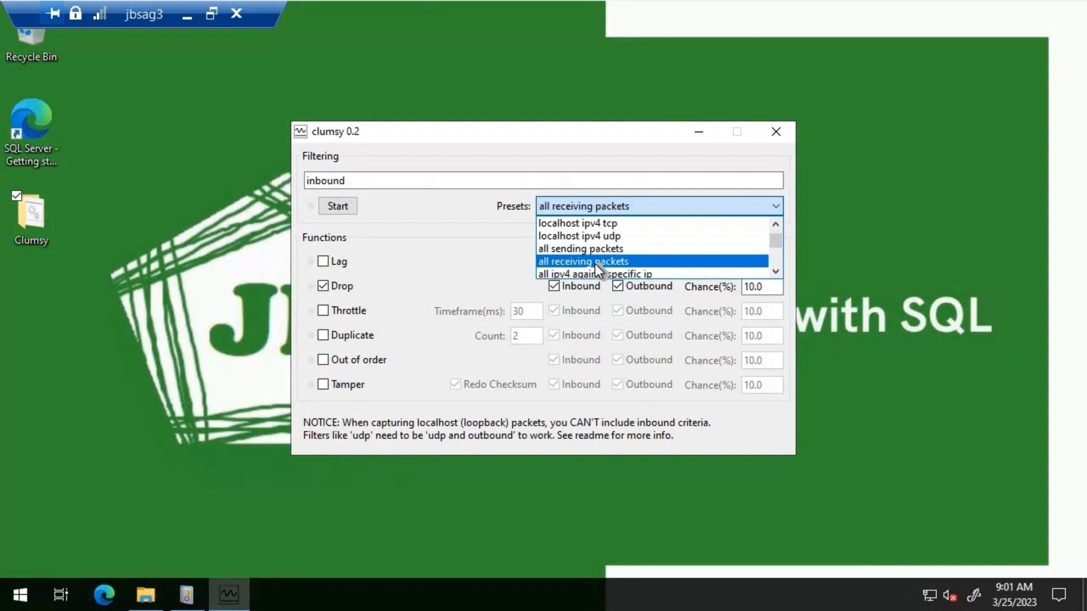
click(749, 284)
click(754, 286)
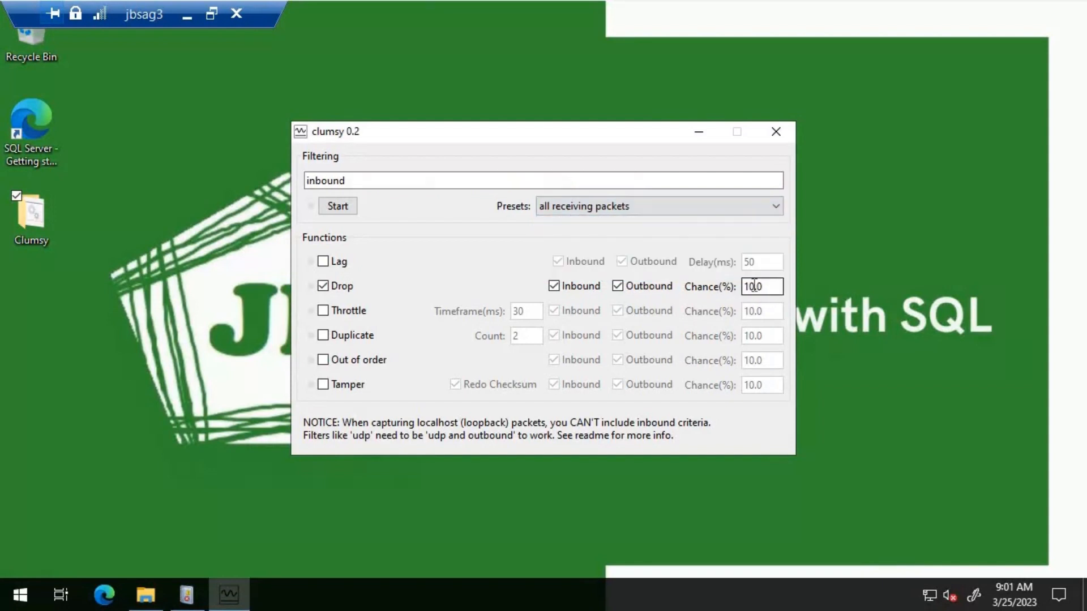
text(0)
Run the Network_Drop batch file from the Clumsy folder and start clumsy's filtering
click(145, 594)
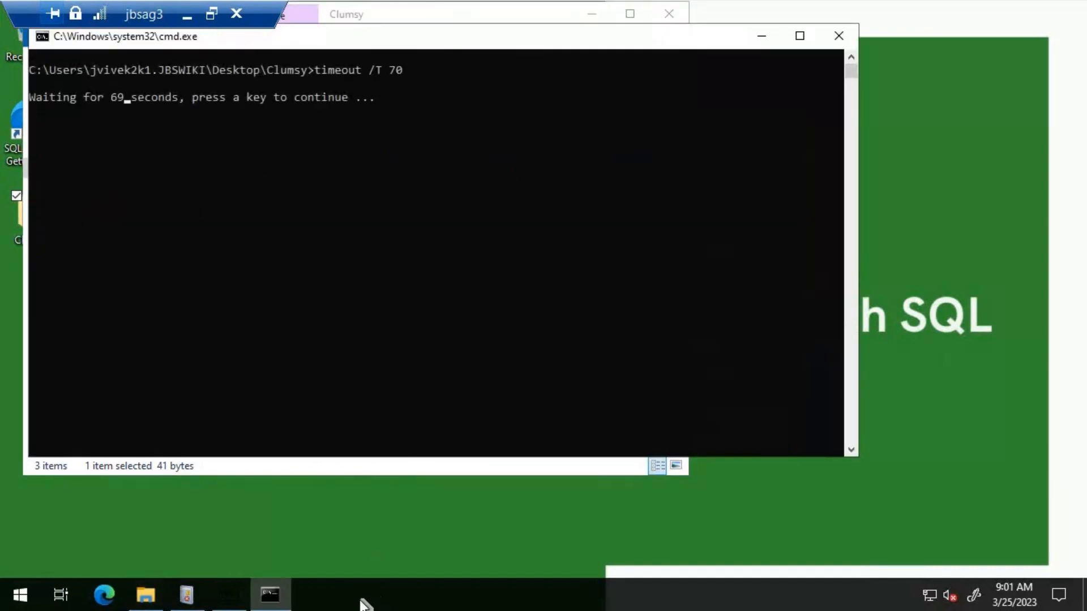
click(237, 599)
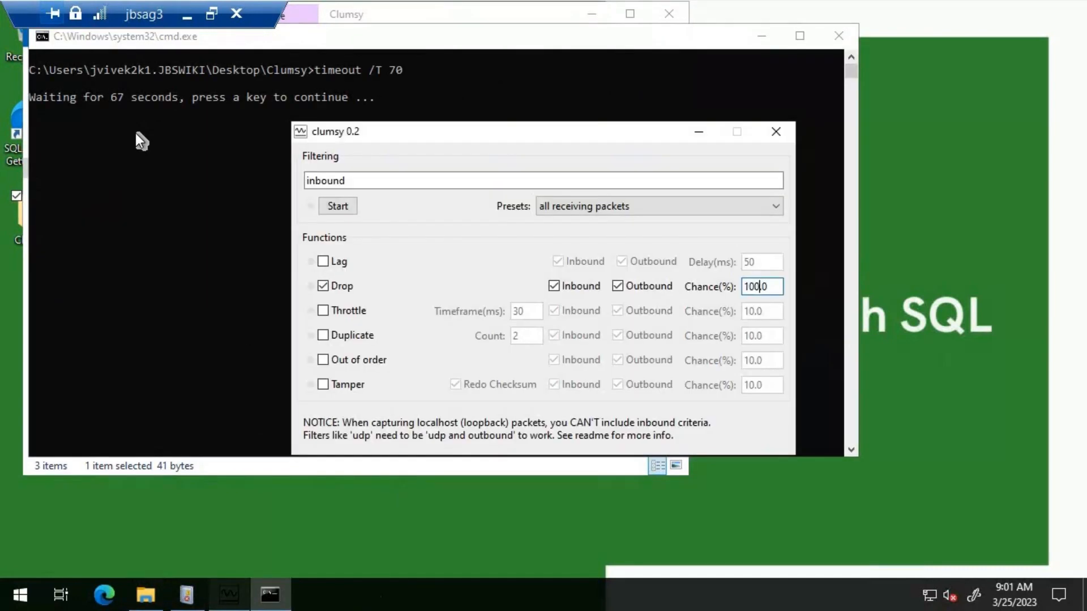
click(338, 206)
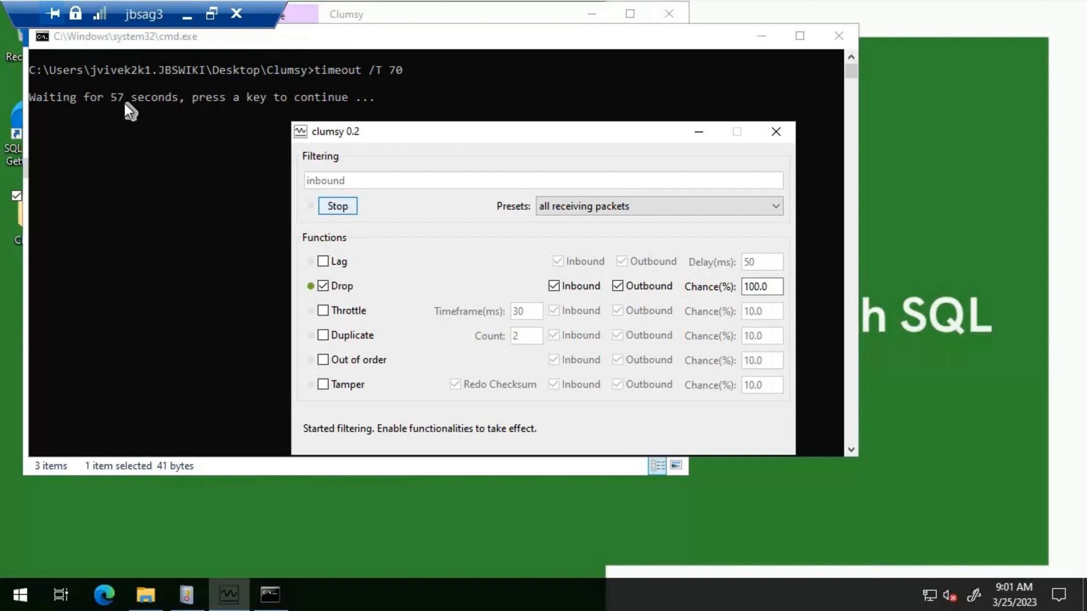
Run a continuous ping to jbsag3 from a command prompt on the host machine and check the jbsag3 remote session's connection
click(191, 20)
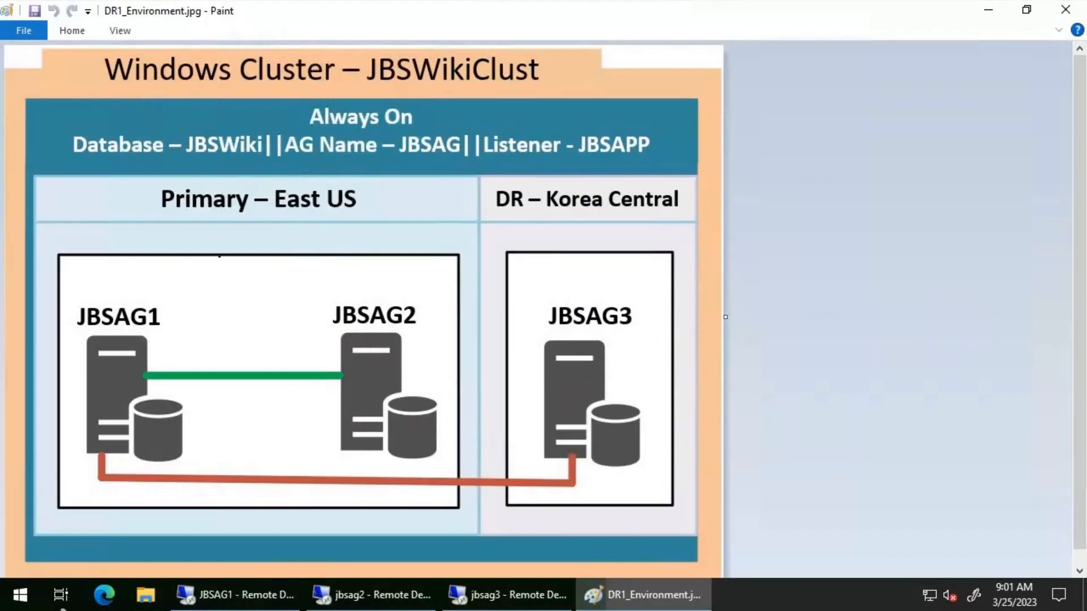
right_click(25, 593)
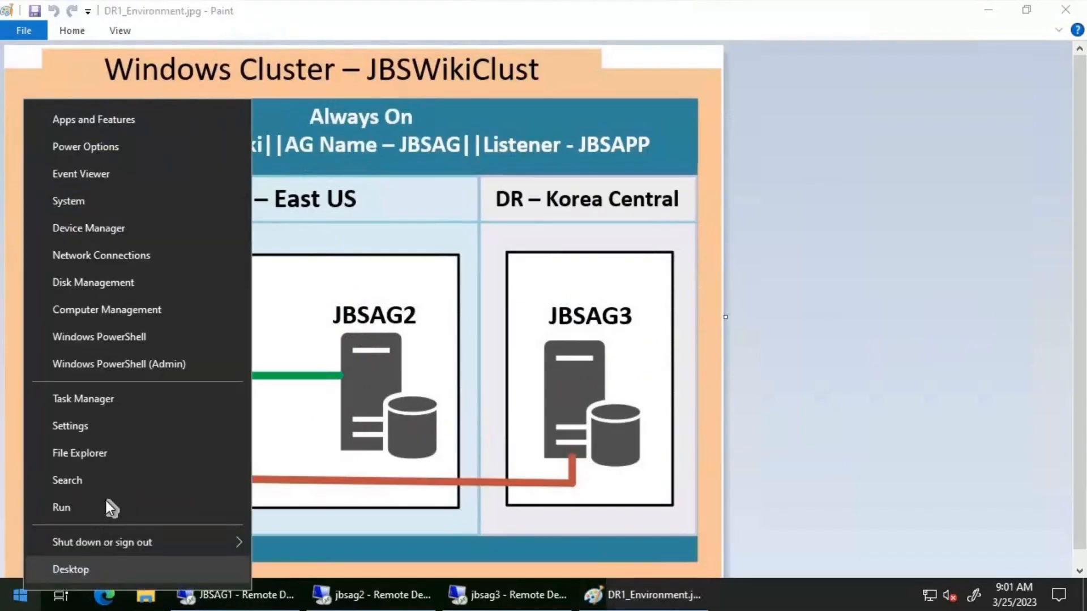
click(107, 500)
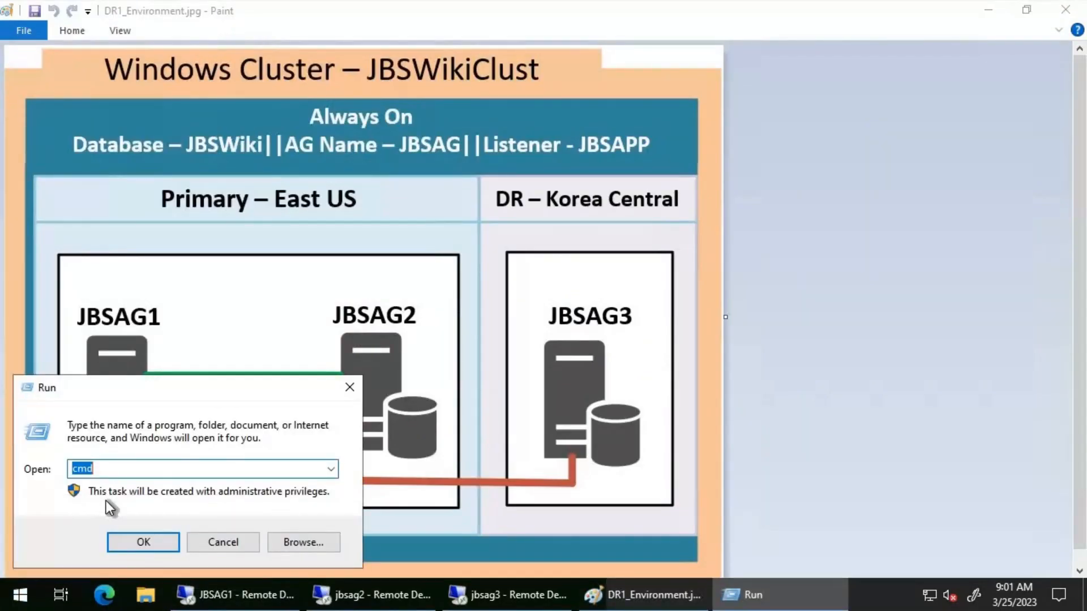
key(Return)
text(p)
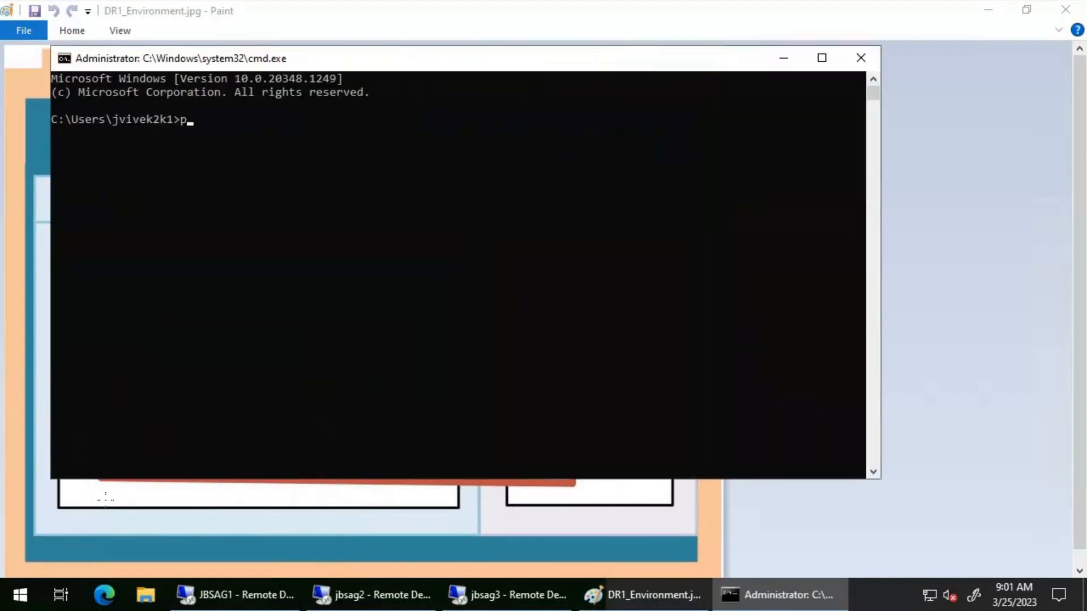
text(ing jbsag3 -t)
key(Return)
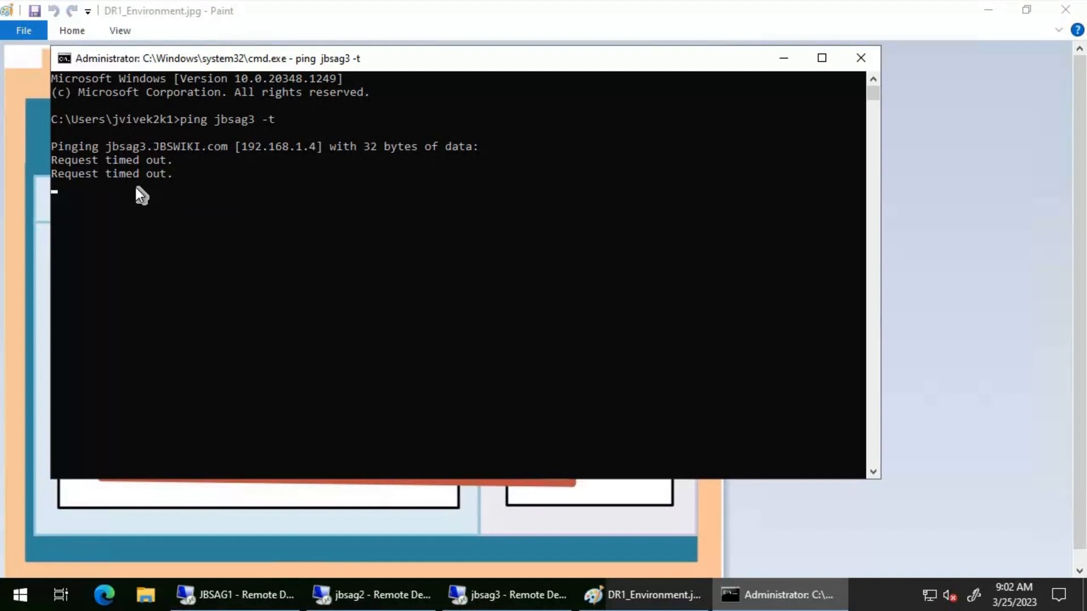
click(540, 602)
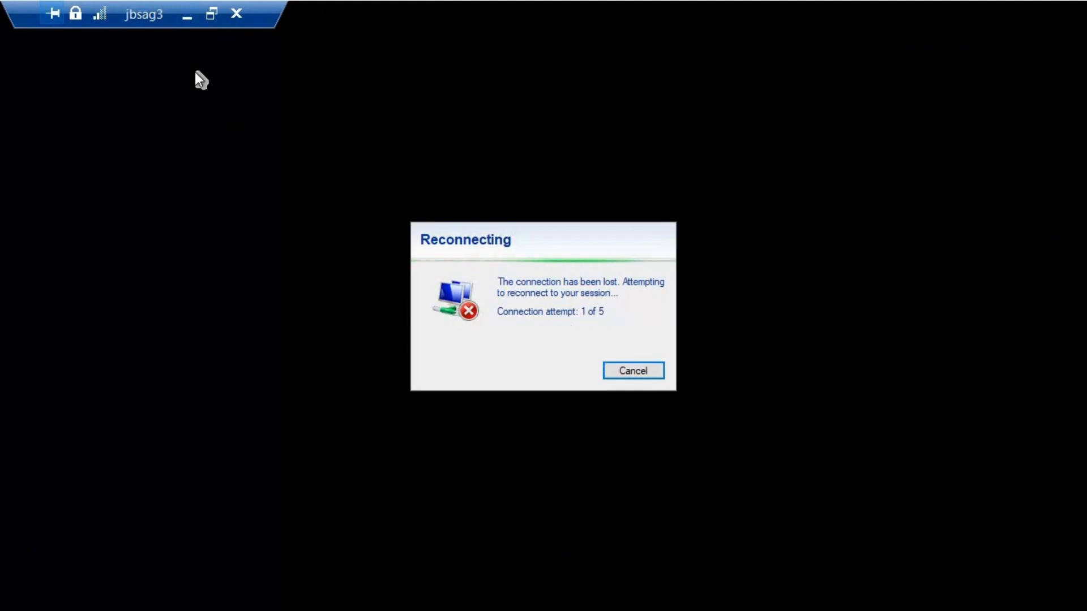
click(188, 15)
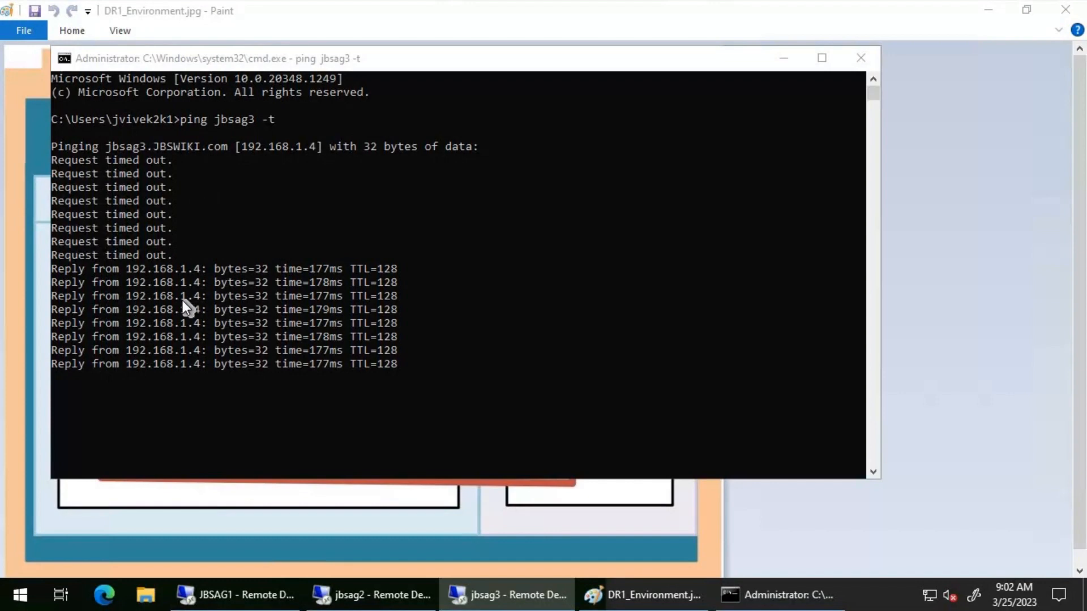
Return to the jbsag3 remote session and refresh the System log in Event Viewer
click(509, 595)
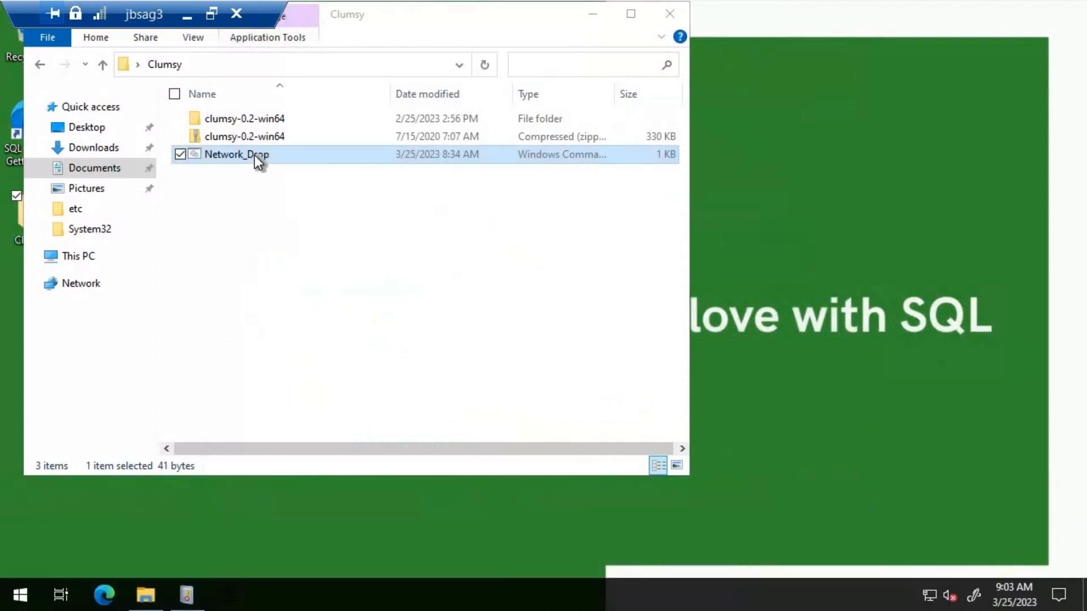
drag(437, 15, 501, 52)
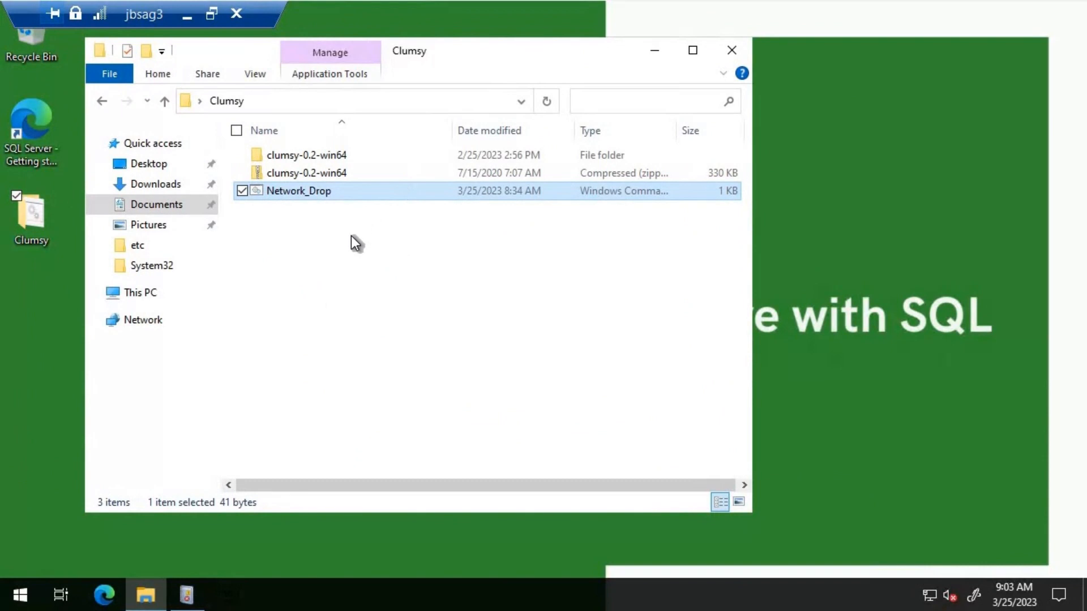
click(190, 595)
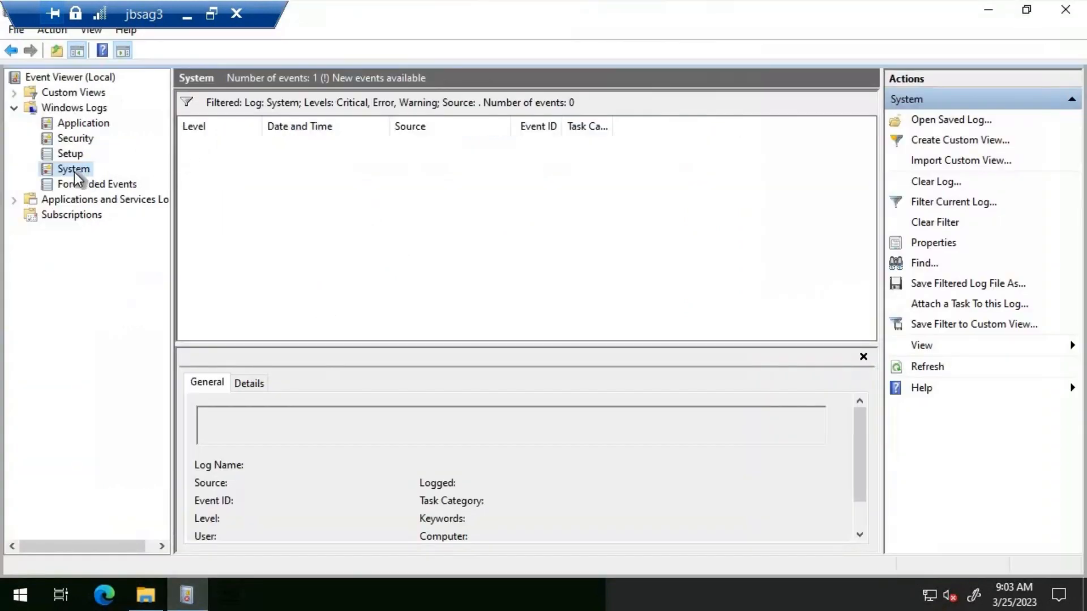
right_click(73, 172)
click(154, 424)
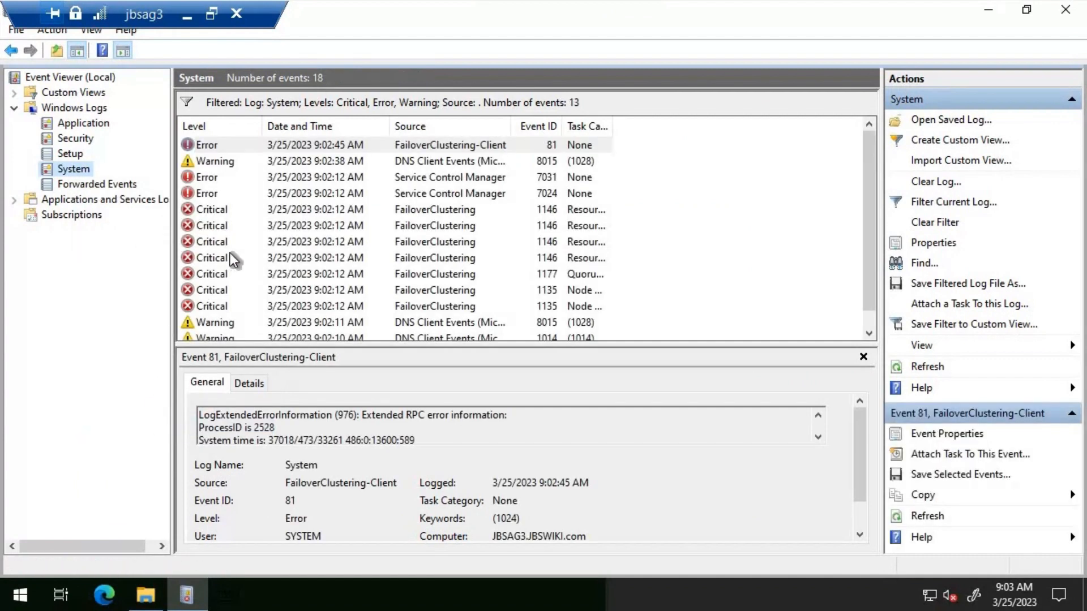
Examine the two critical FailoverClustering events with ID 1135 in jbsag3's System log
click(233, 291)
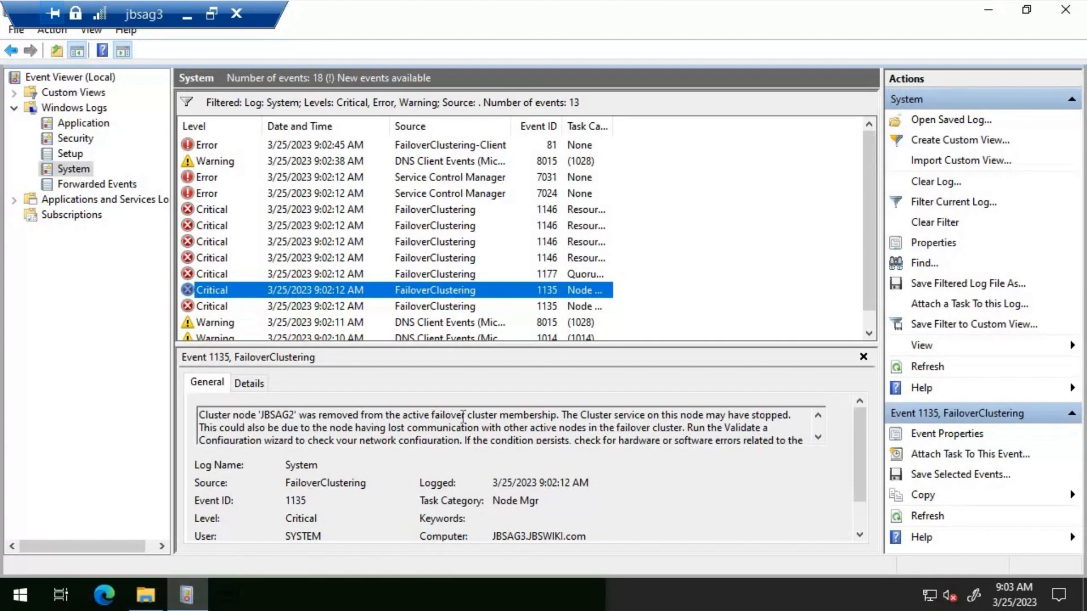
click(513, 308)
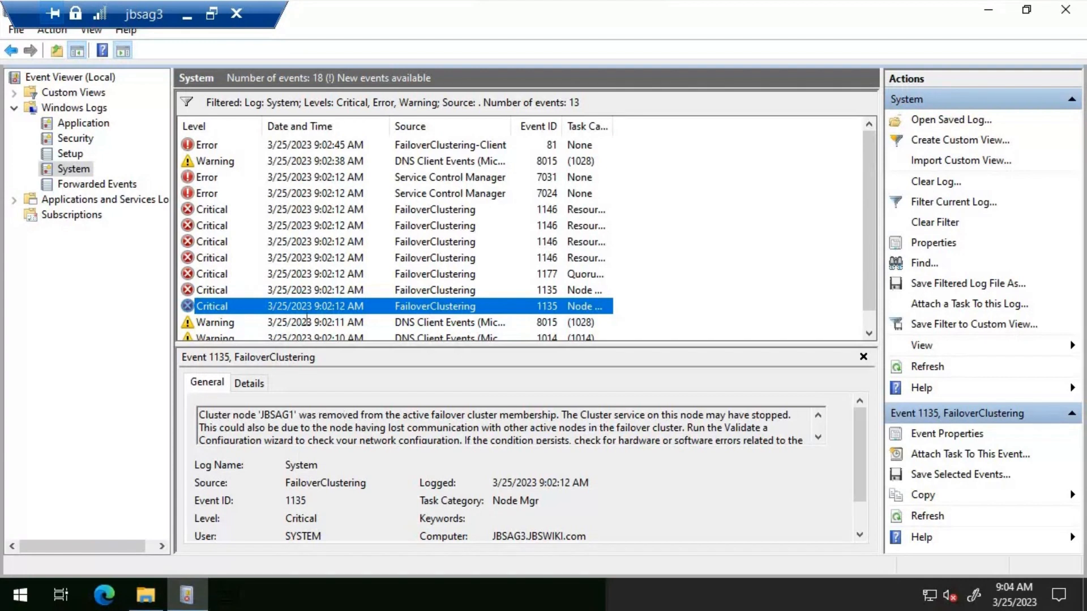
key(Up)
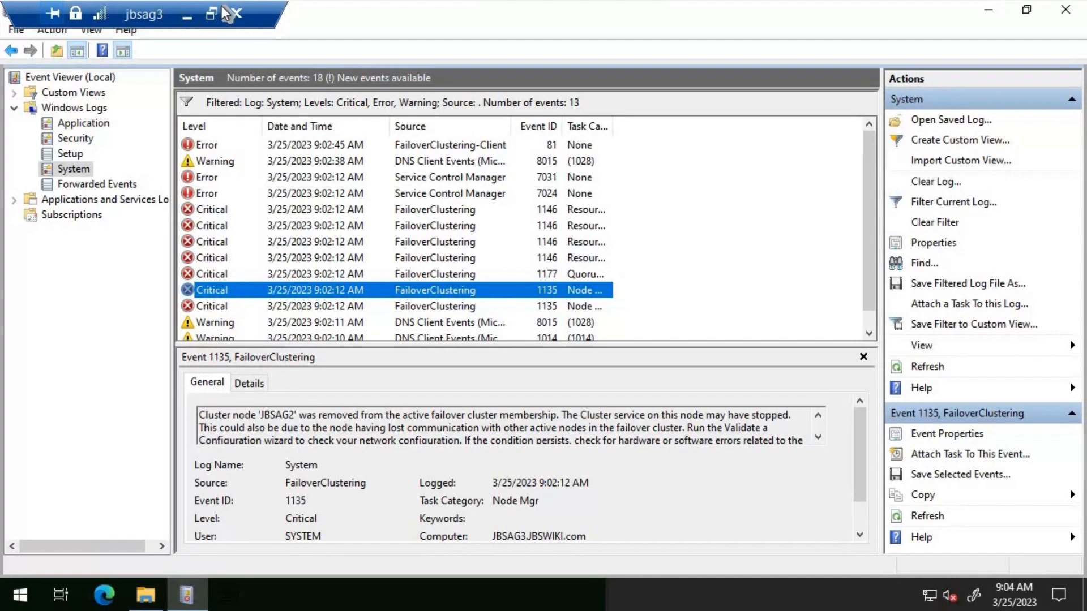
Switch to the jbsag2 remote session, refresh its System log and view the critical FailoverClustering event 1135
click(187, 17)
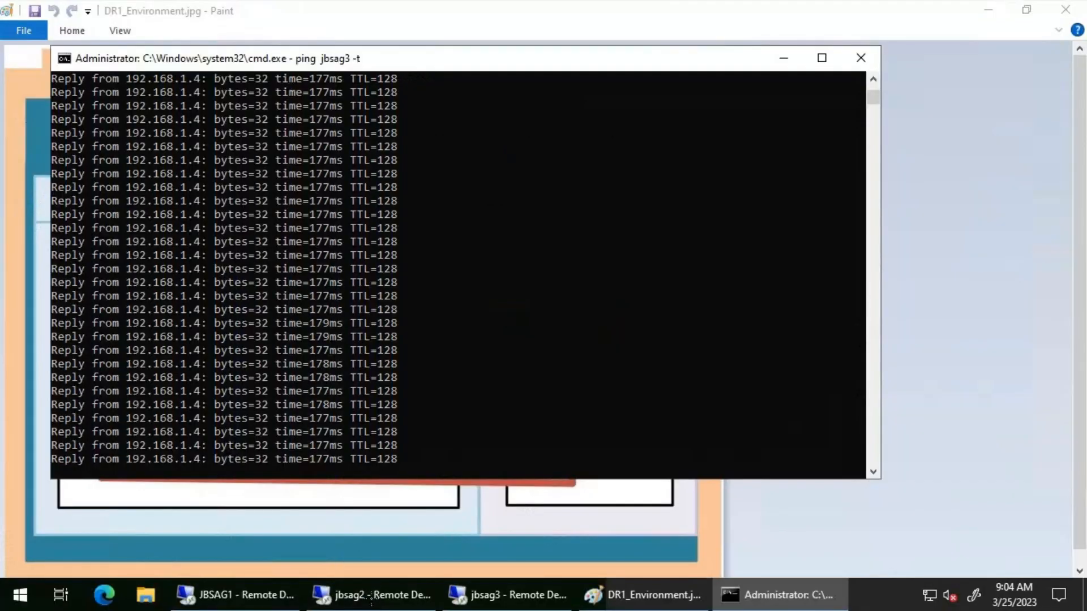
click(406, 599)
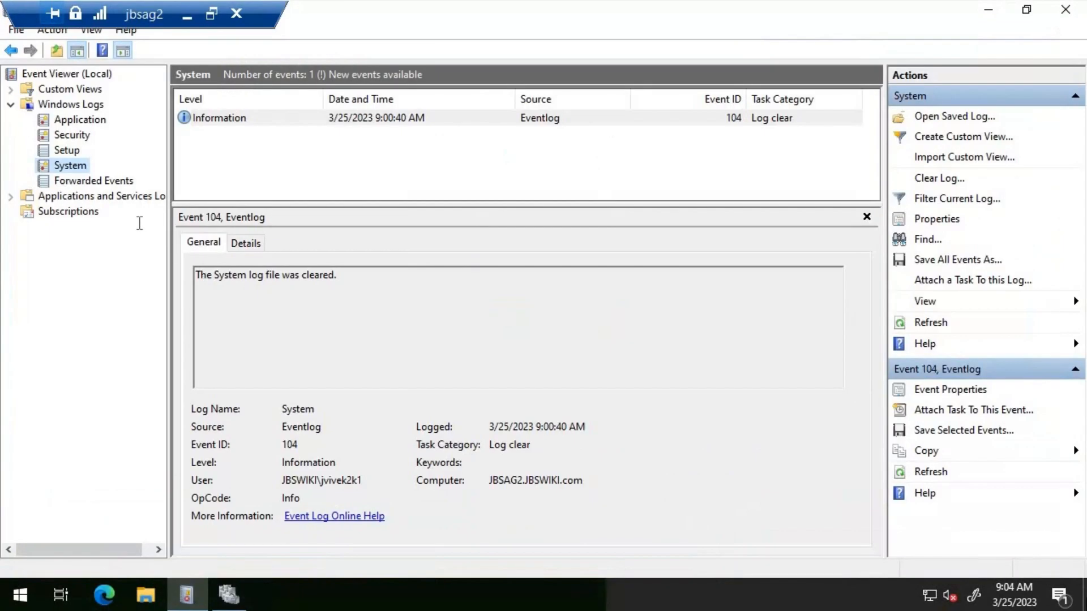
right_click(84, 169)
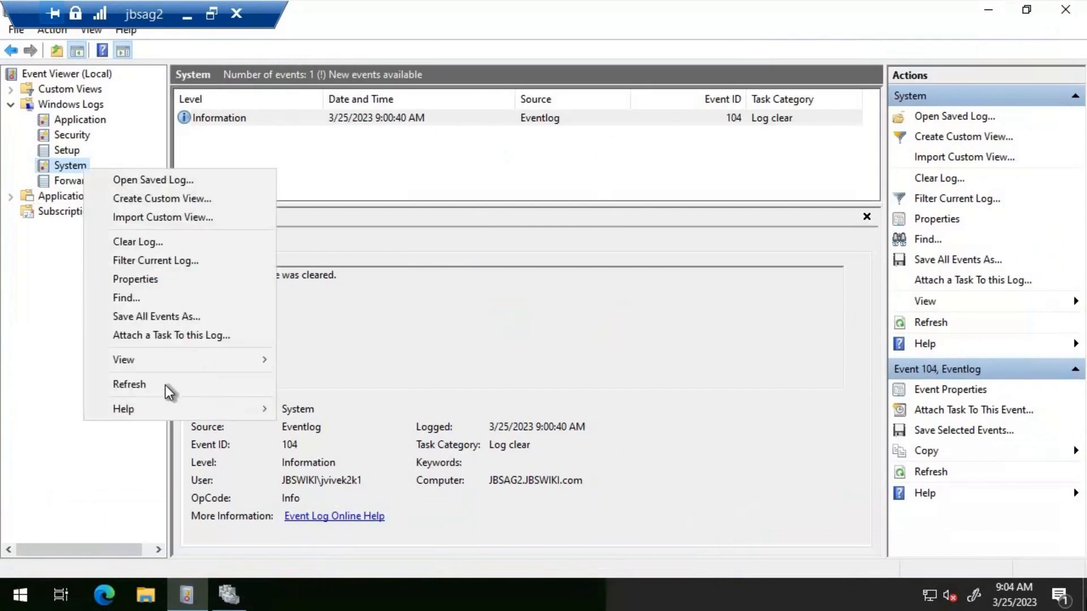
click(168, 380)
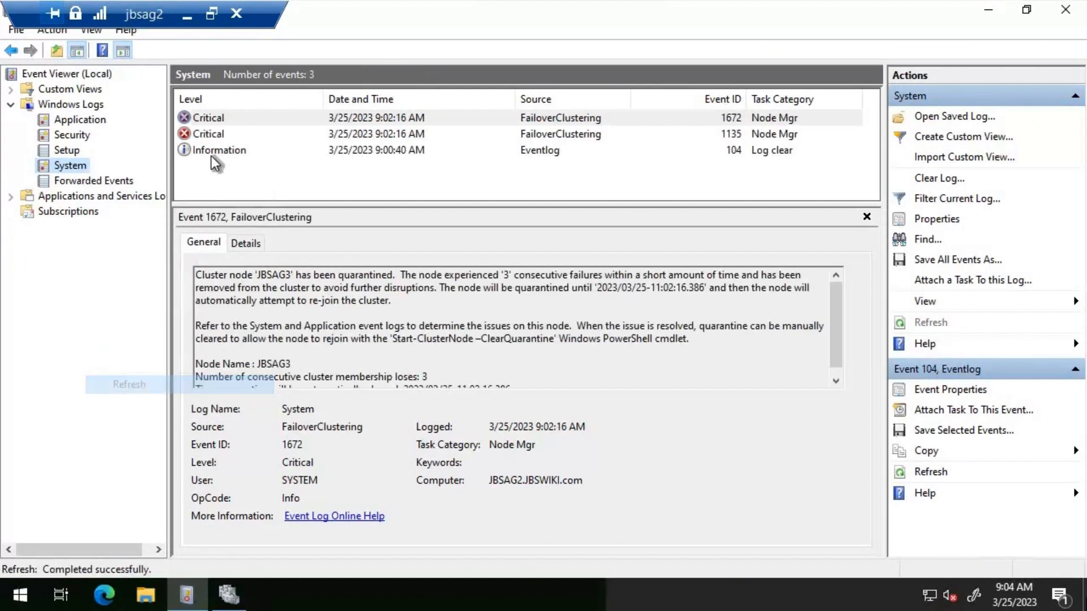
click(631, 132)
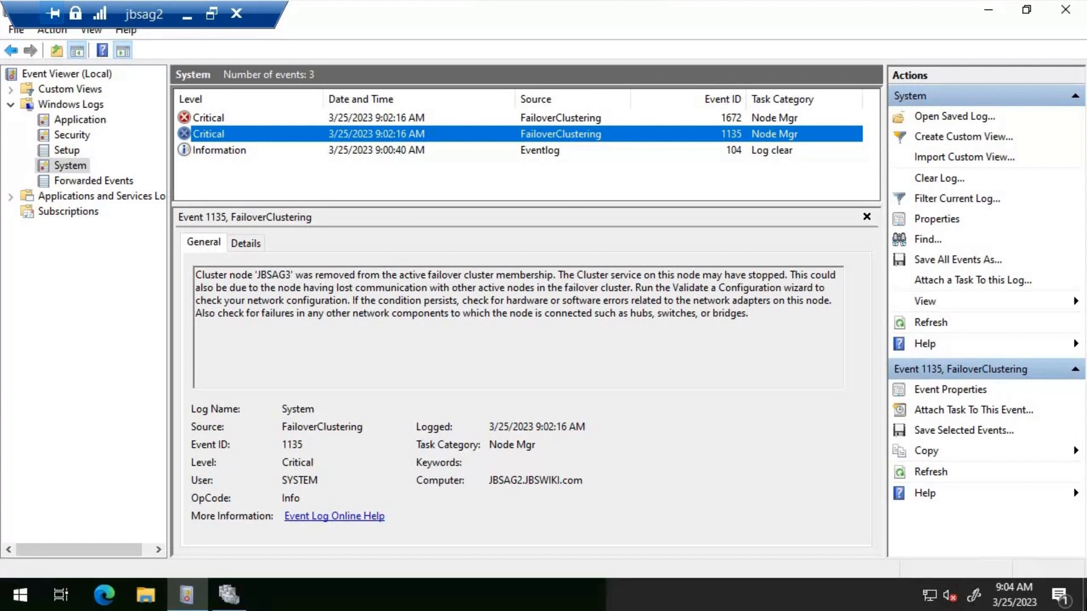
Switch to the JBSAG1 remote session, refresh its System log and view the critical FailoverClustering events 1135 and 1672
click(188, 17)
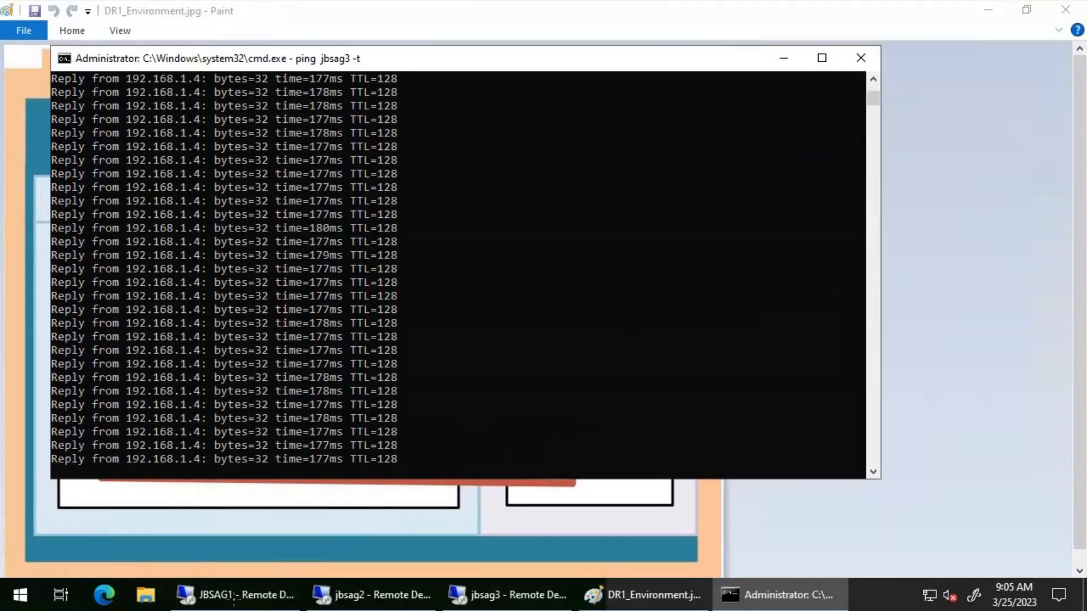
click(235, 594)
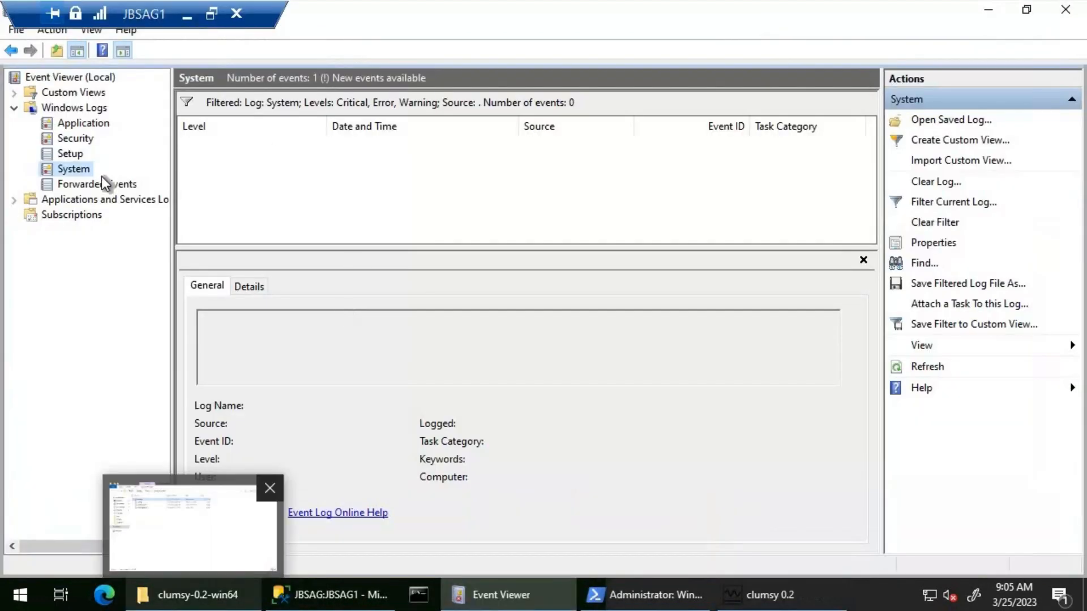
right_click(67, 167)
click(140, 419)
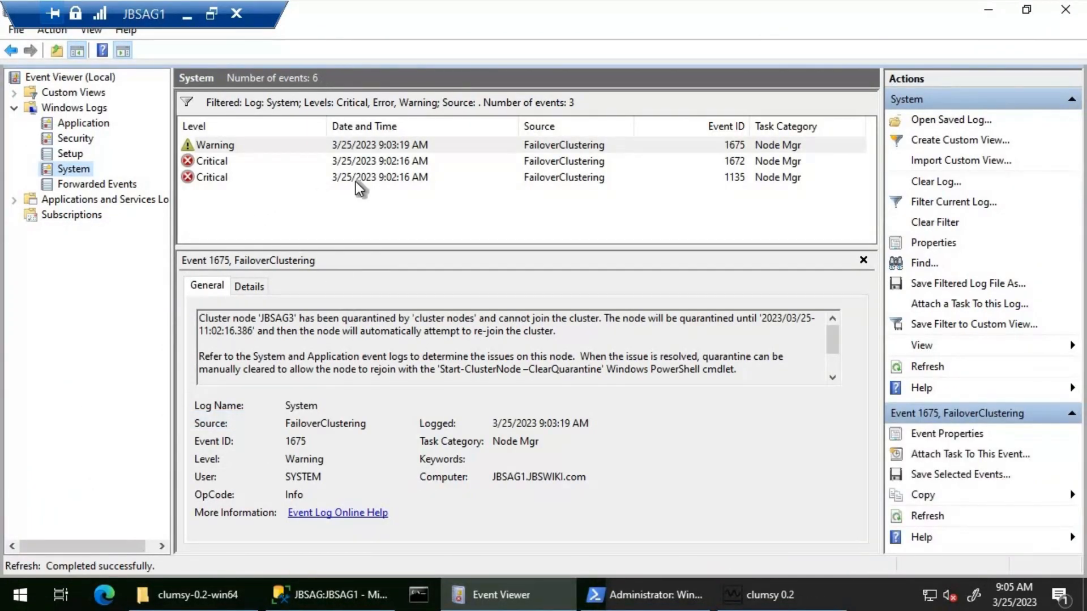
click(356, 180)
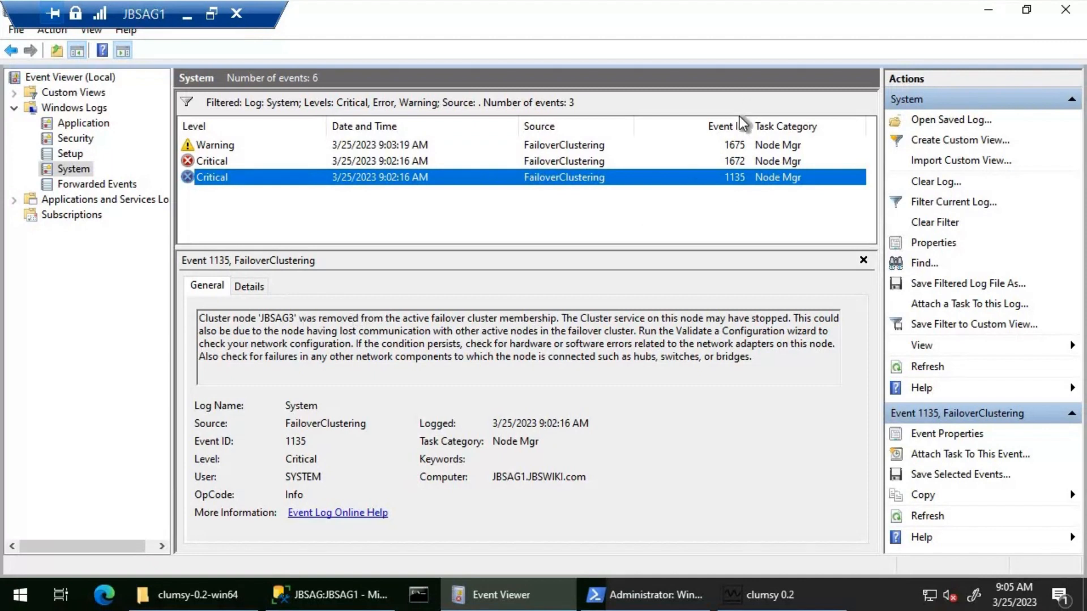
click(721, 161)
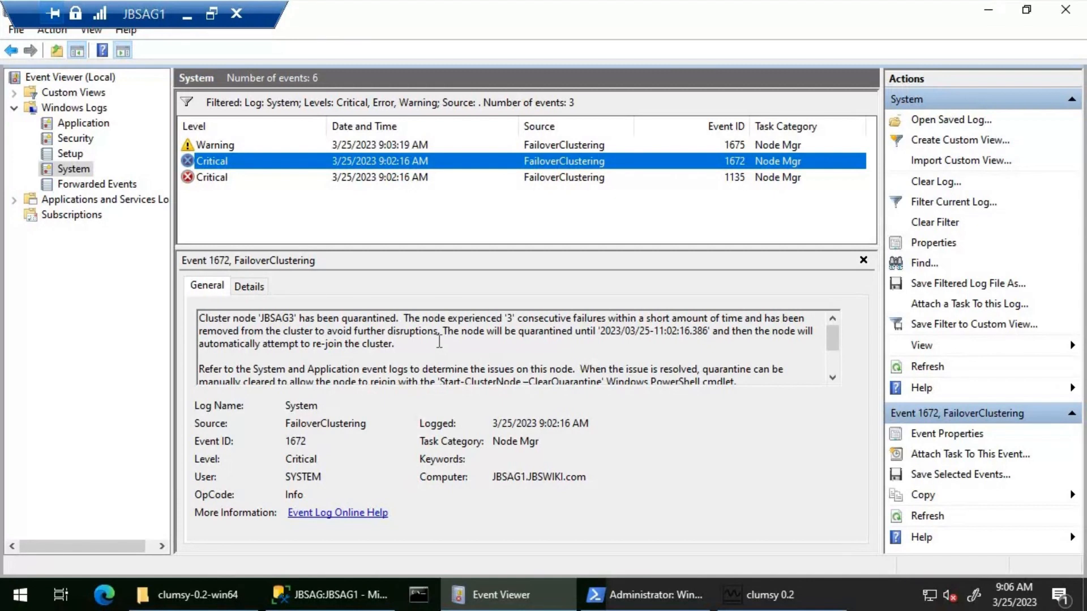
In SQL Server Management Studio, refresh JBSAG1's Availability Groups and pause and resume auto refresh on the JBSAG dashboard
click(335, 595)
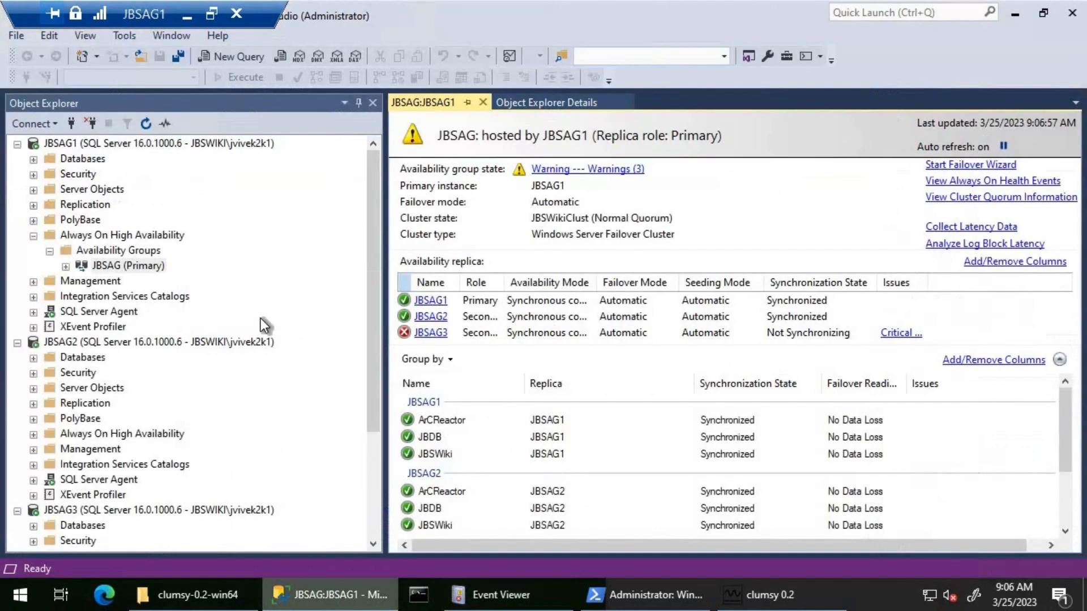
right_click(142, 252)
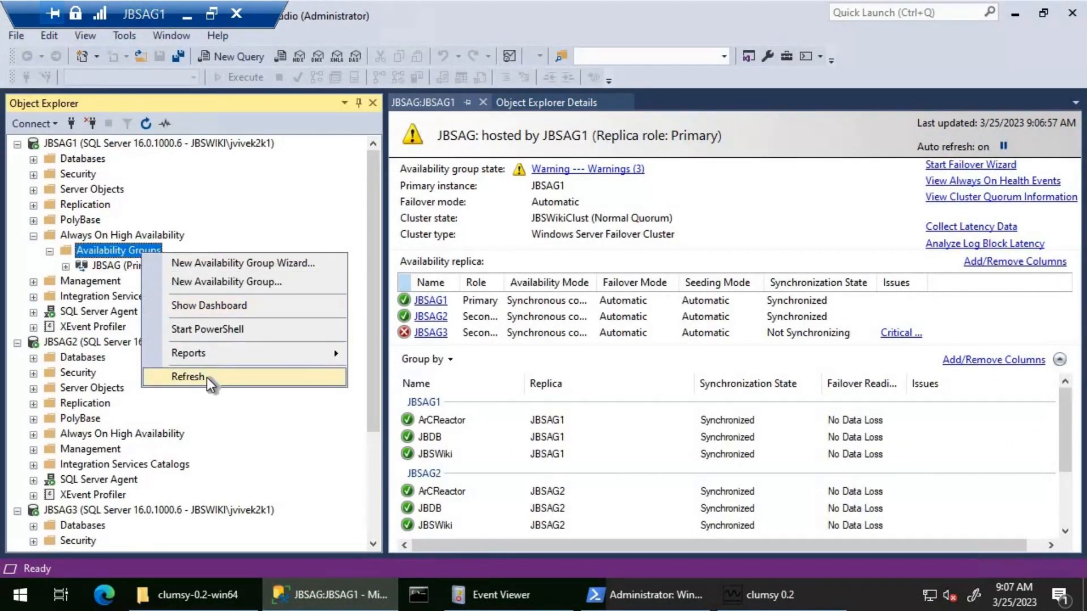
click(206, 378)
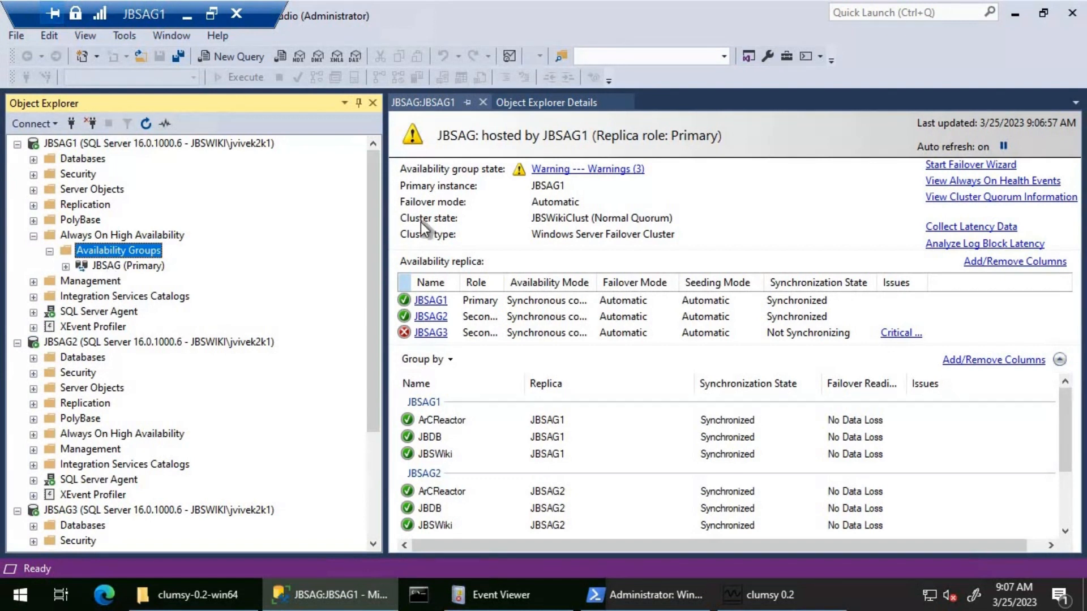
right_click(130, 267)
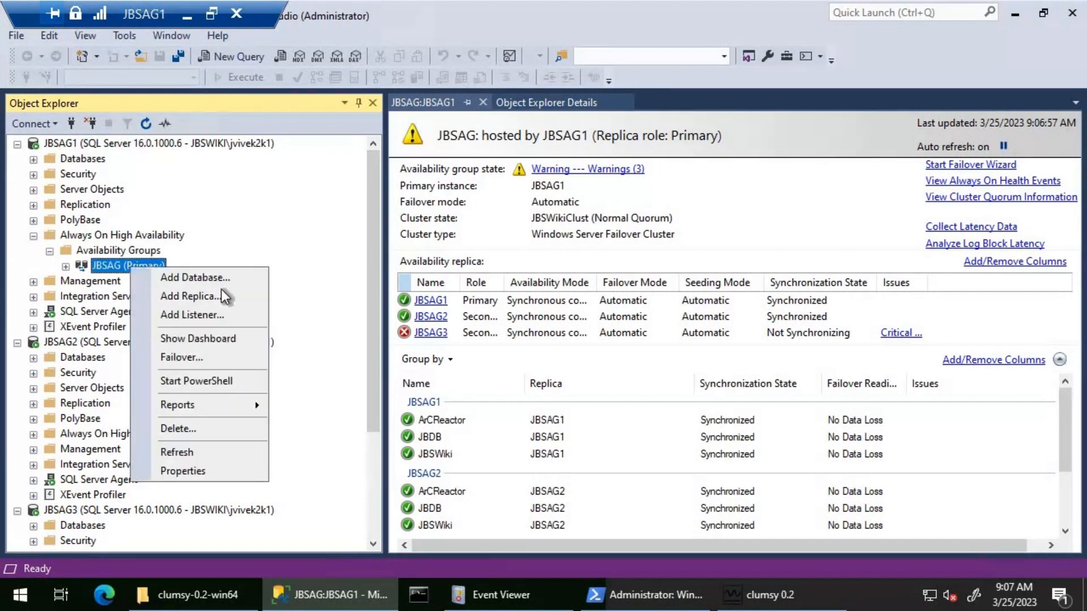
click(596, 400)
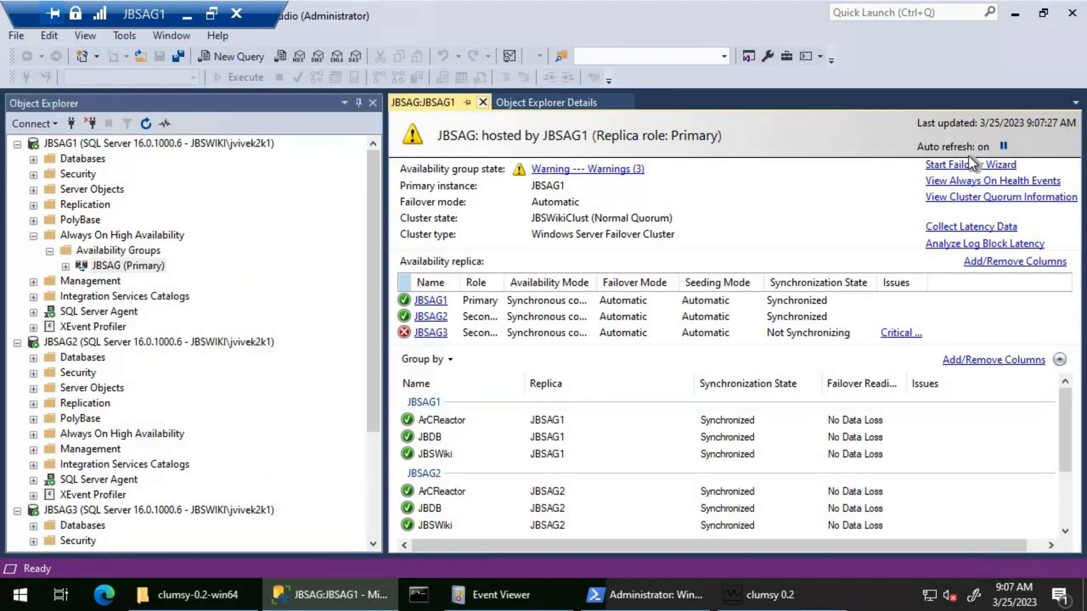
click(1002, 146)
click(1002, 147)
Refresh the JBSAG availability group under the JBSAG3 server and expand it to inspect its contents
scroll(261, 432, down, 3)
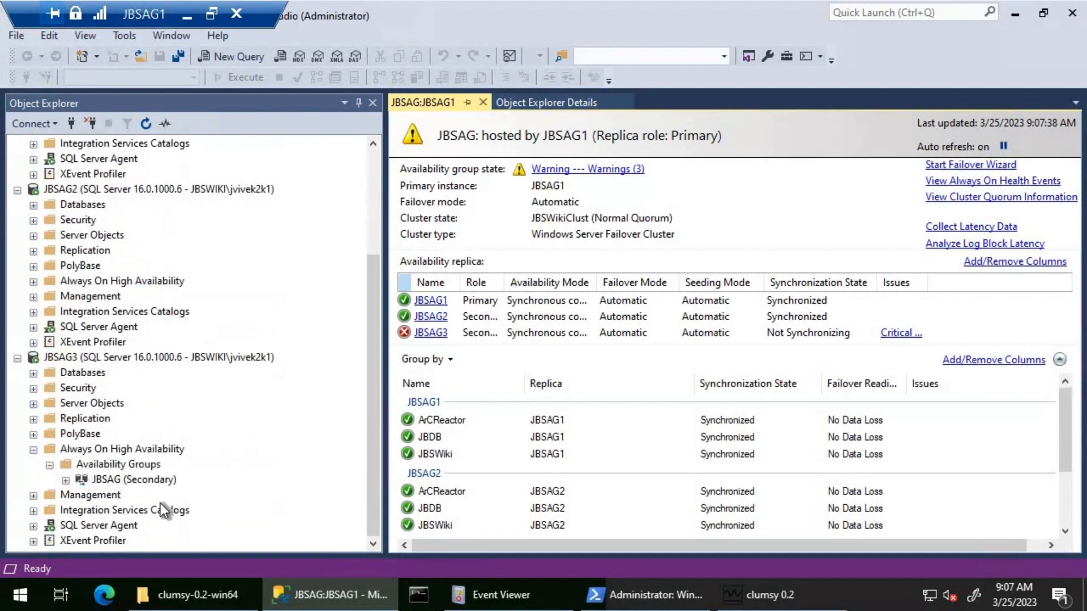
right_click(114, 479)
click(147, 542)
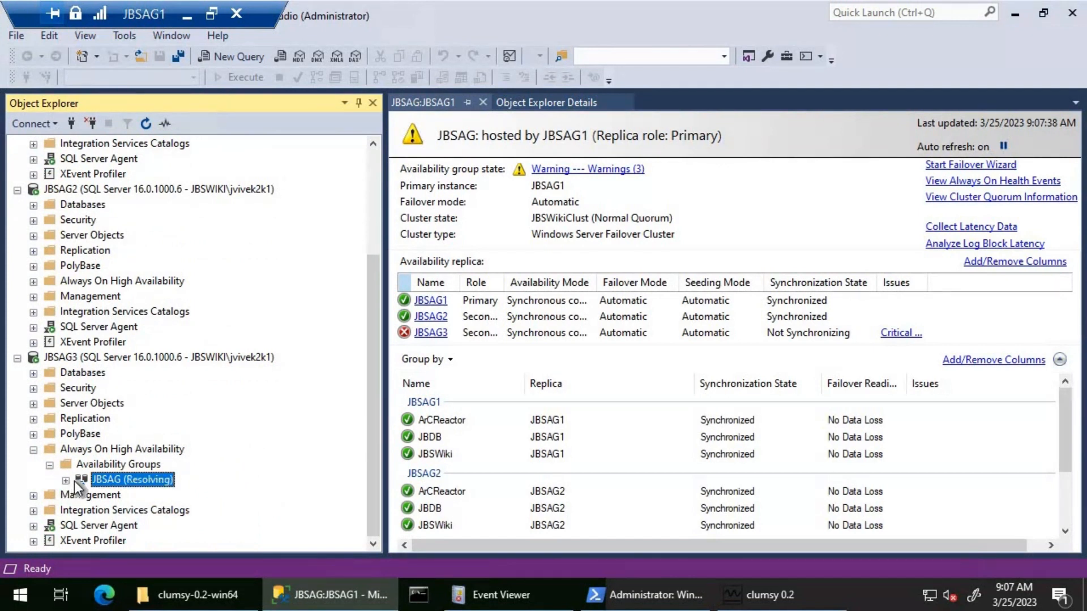
click(65, 480)
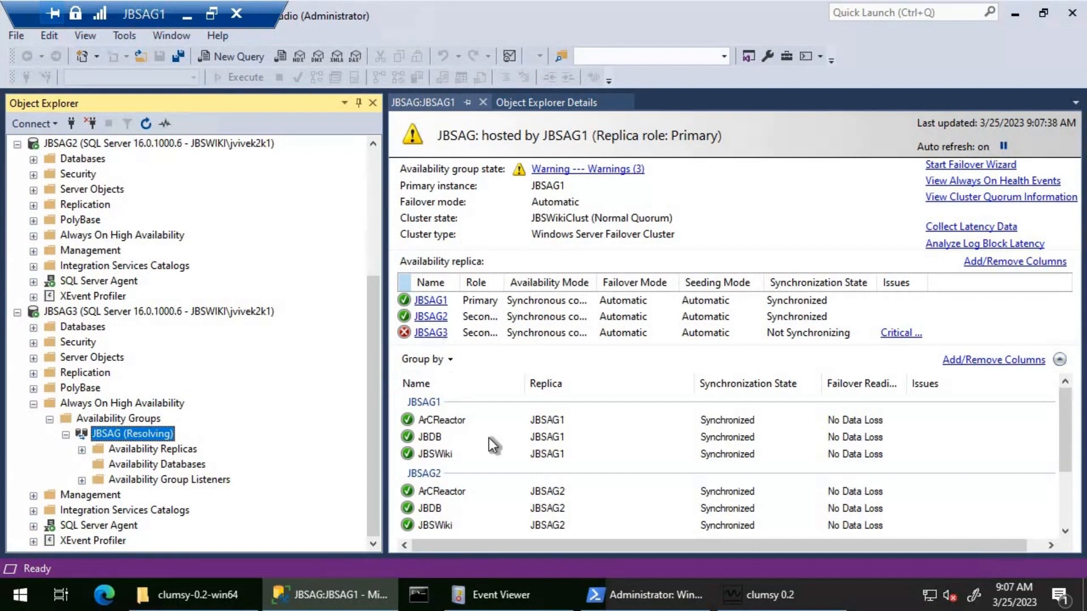
Open Failover Cluster Manager on JBSAG1 by running cluadmin.msc and expand the JBSWikiClust.JBSWIKI.com cluster
click(189, 19)
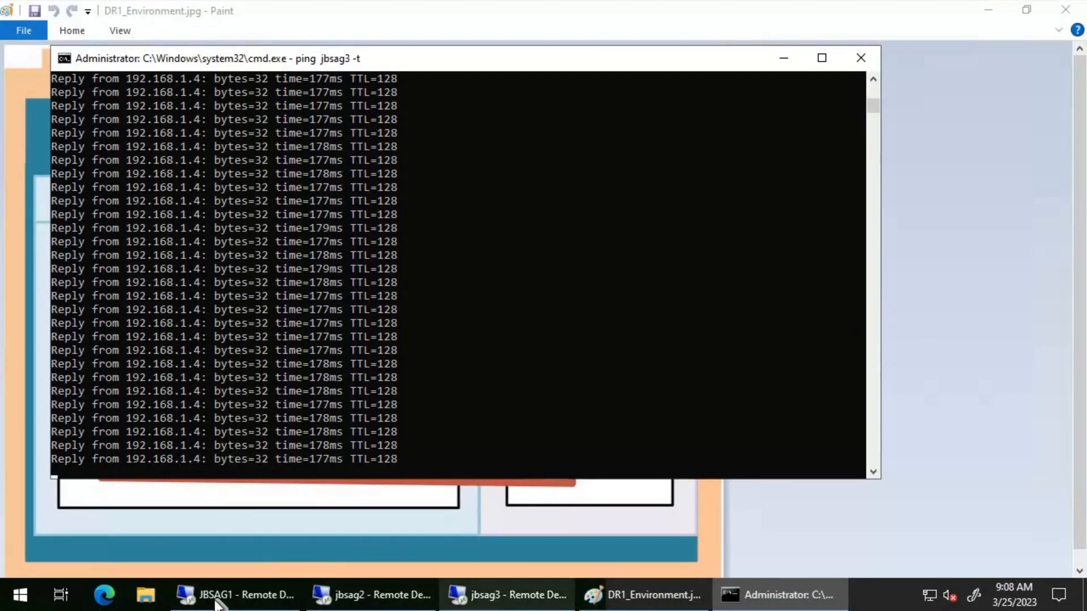
click(191, 592)
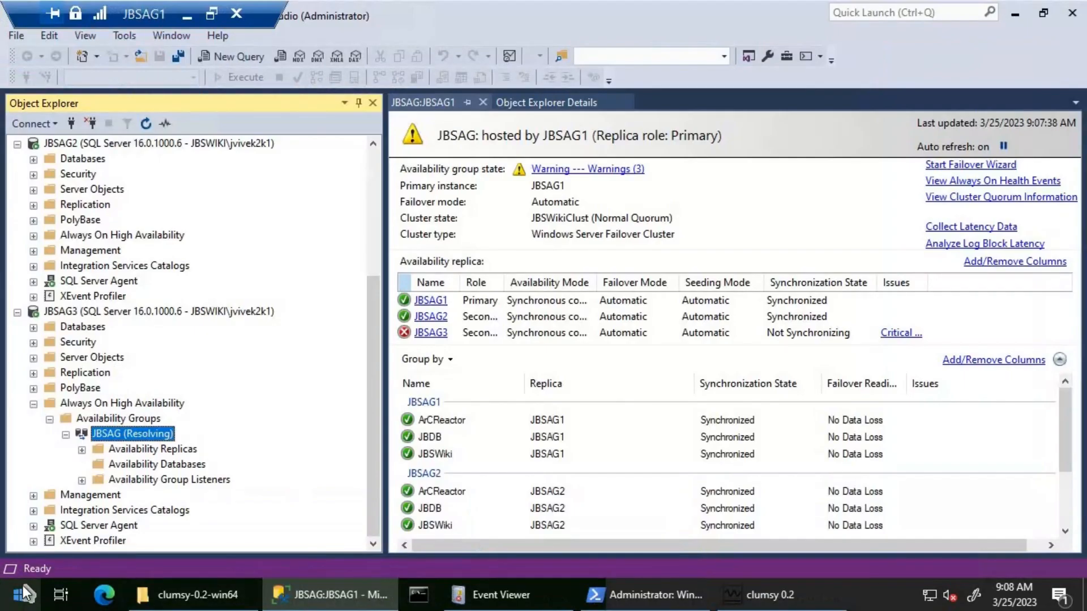
right_click(23, 585)
click(89, 507)
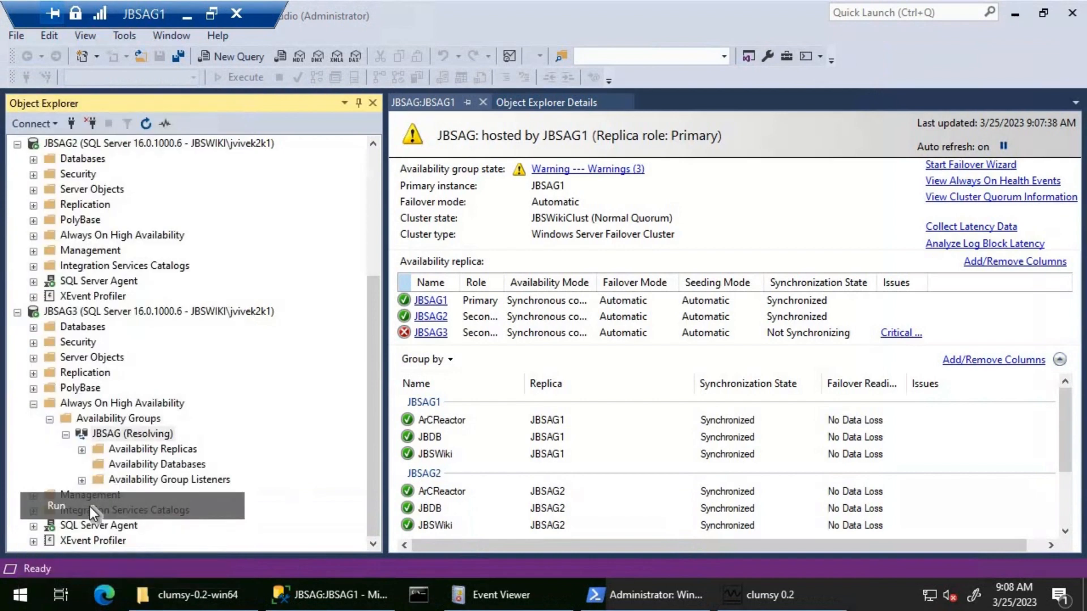
text(clu)
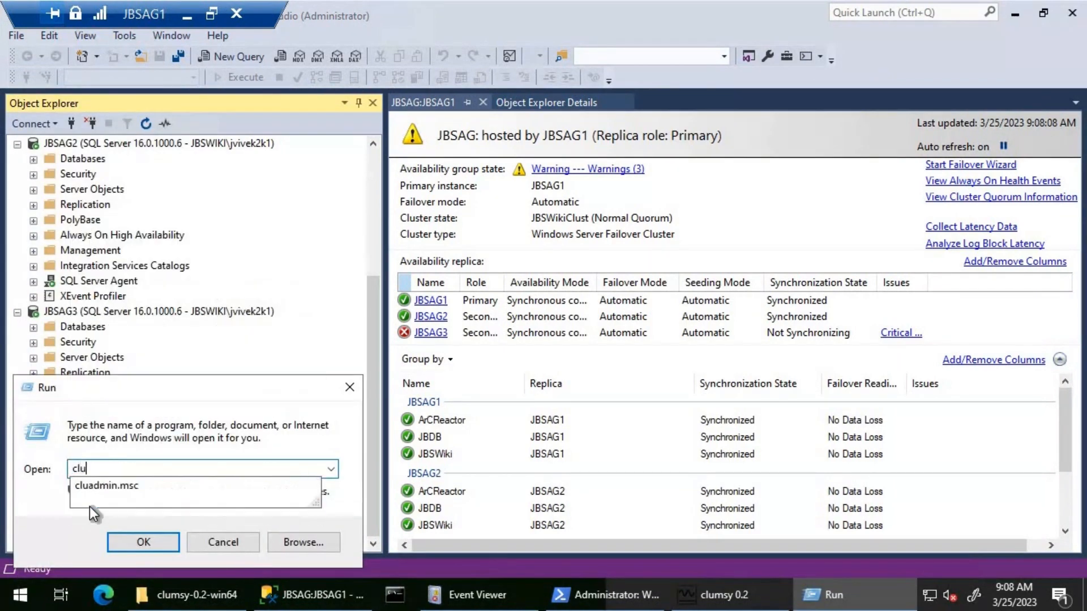
key(Down)
key(Return)
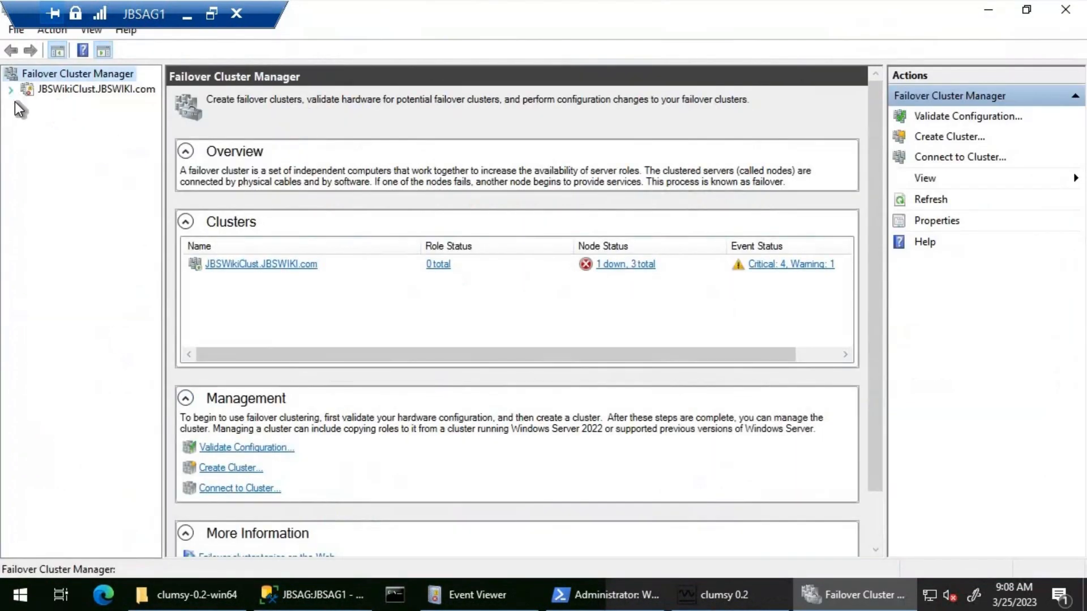
click(10, 89)
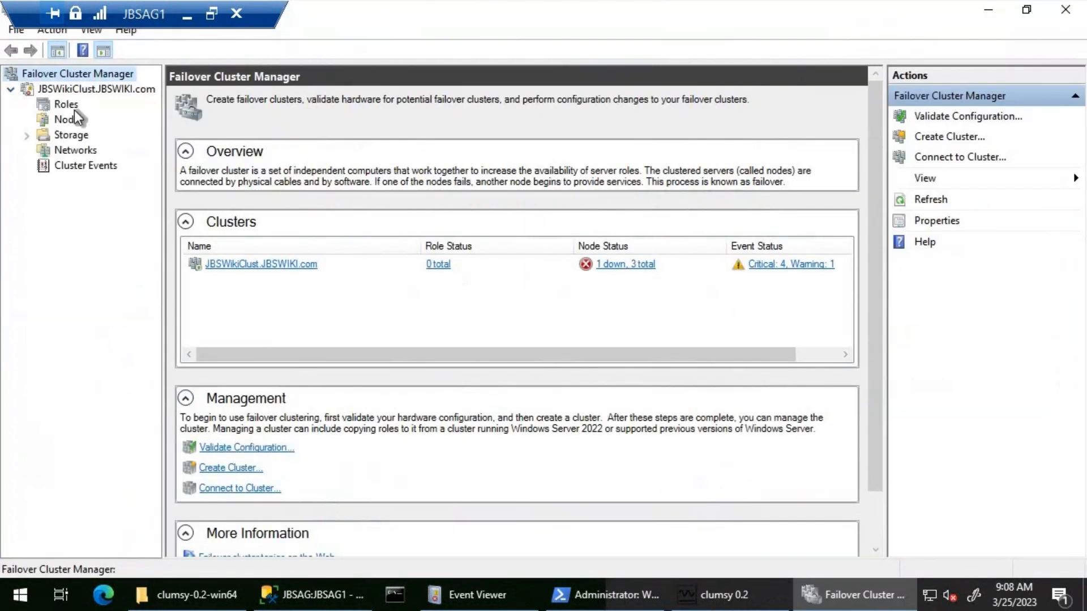
Review event 1672 in Event Viewer again, and check JBSAG3's status among the cluster nodes in Failover Cluster Manager
click(476, 594)
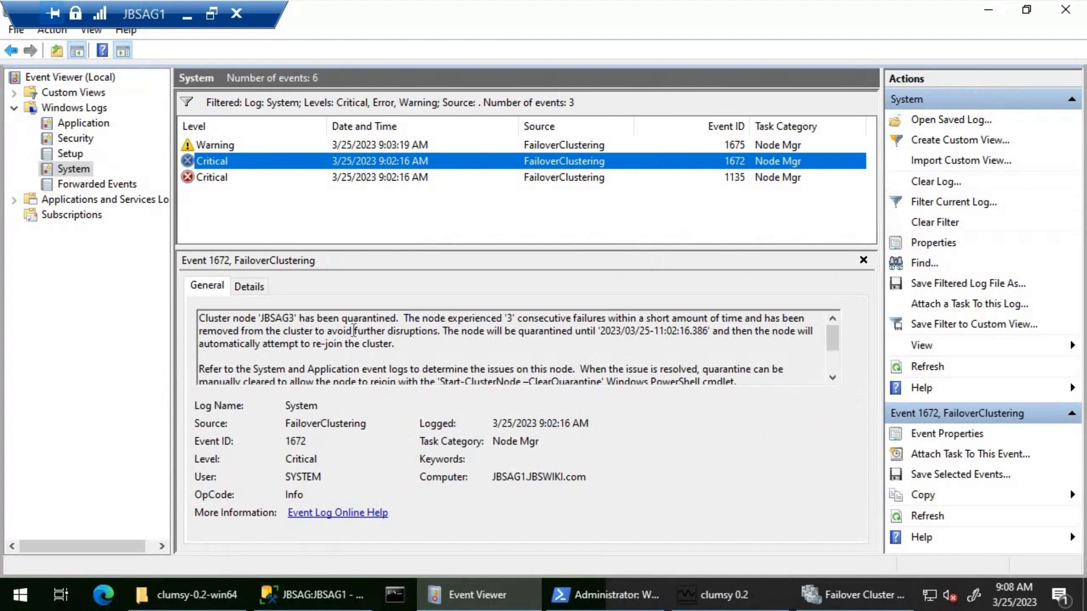
click(844, 595)
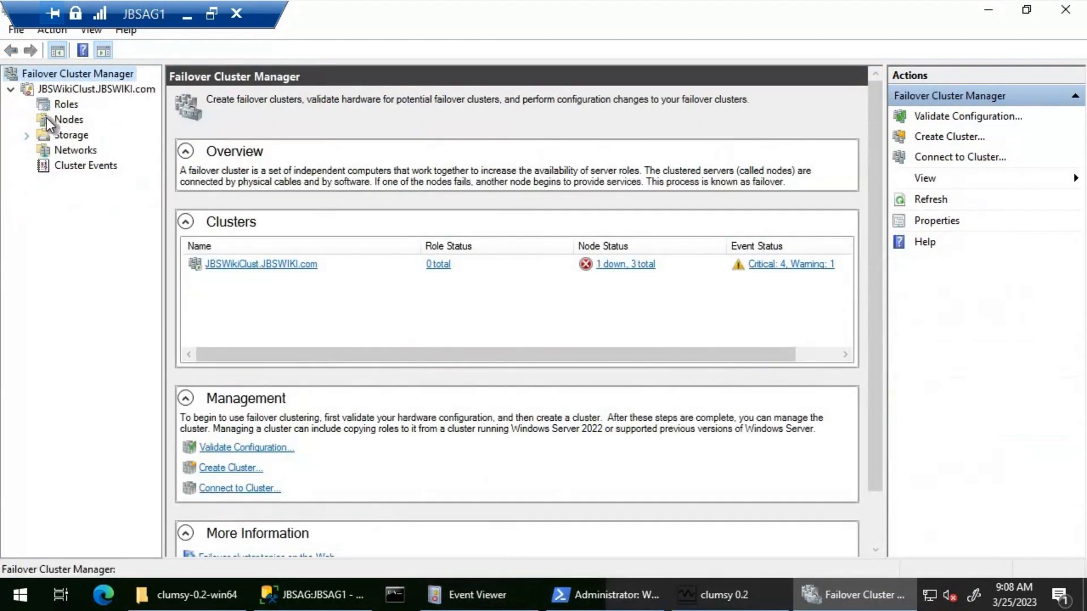
click(70, 122)
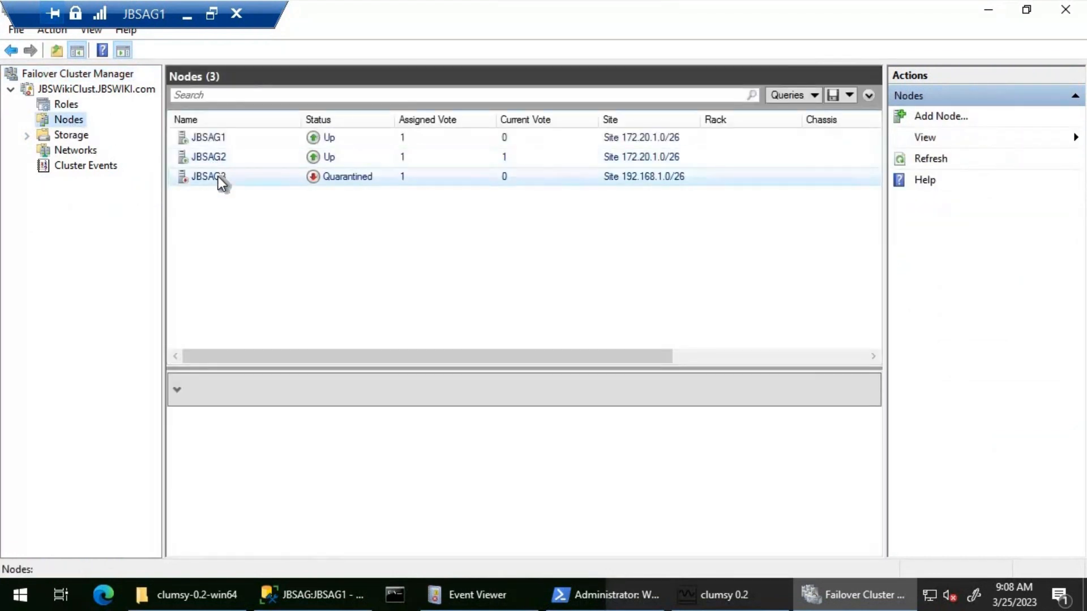
right_click(219, 178)
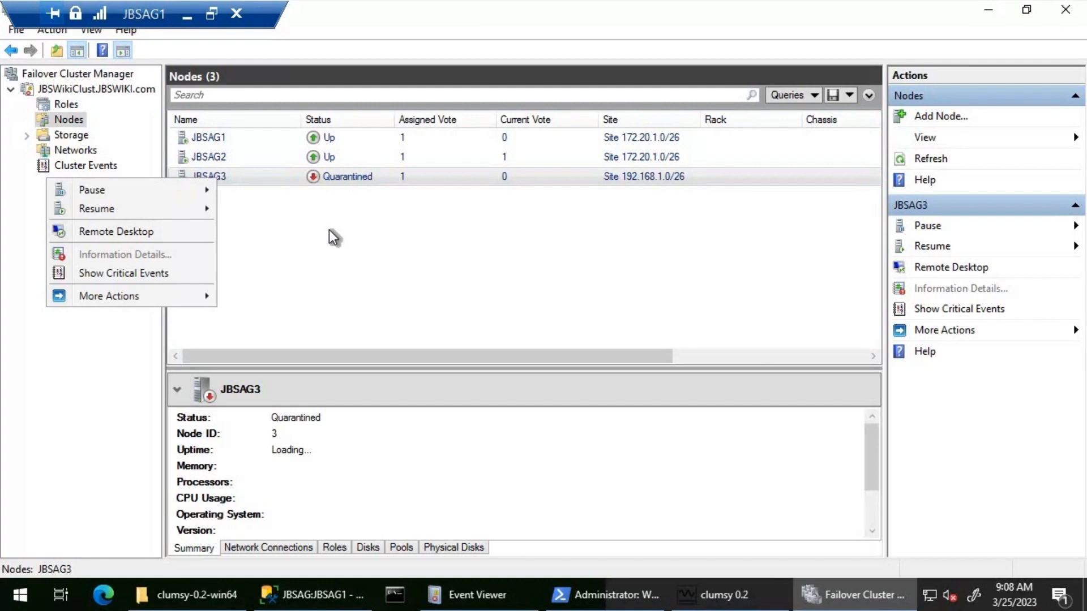
click(311, 223)
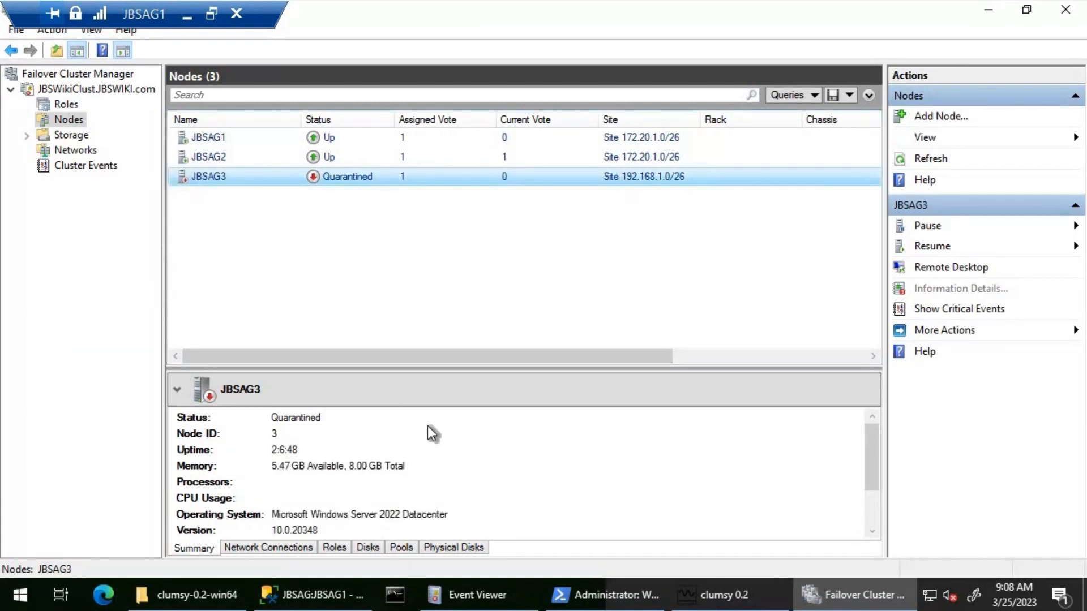
Return to SQL Server Management Studio and refresh the Availability Groups folder under JBSAG3
click(310, 601)
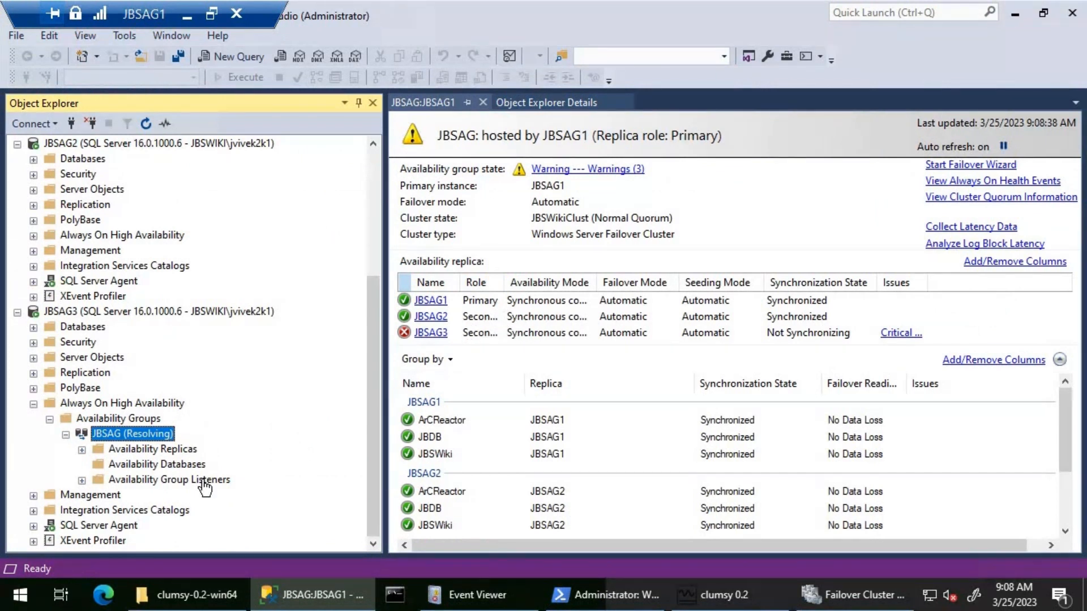
right_click(127, 418)
click(185, 542)
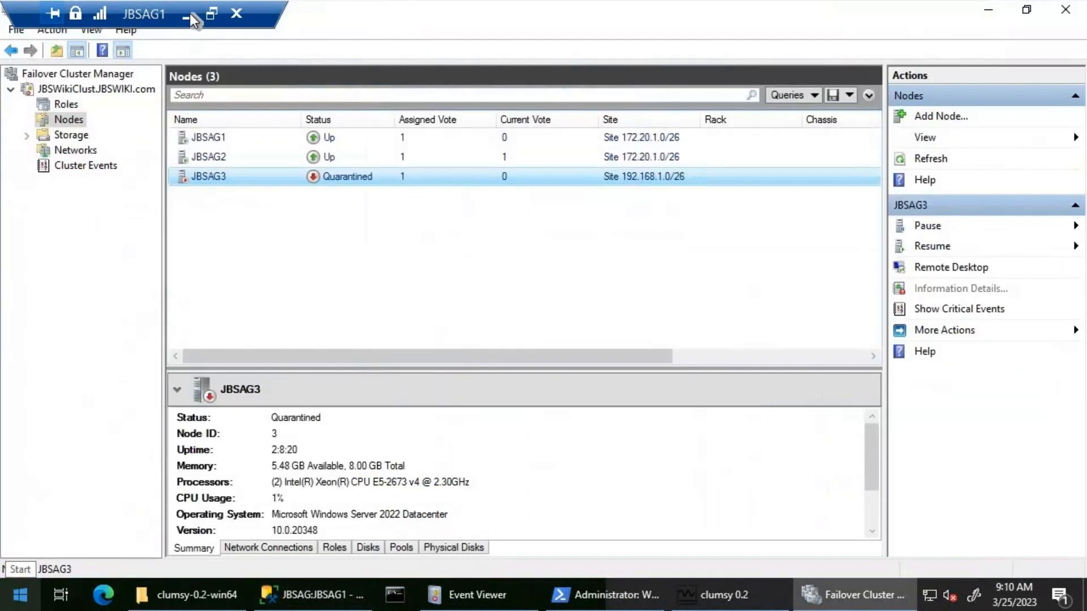
In the jbsag3 remote session, open Windows PowerShell as administrator and run Start-ClusterNode -ClearQuarantine
click(189, 13)
click(507, 595)
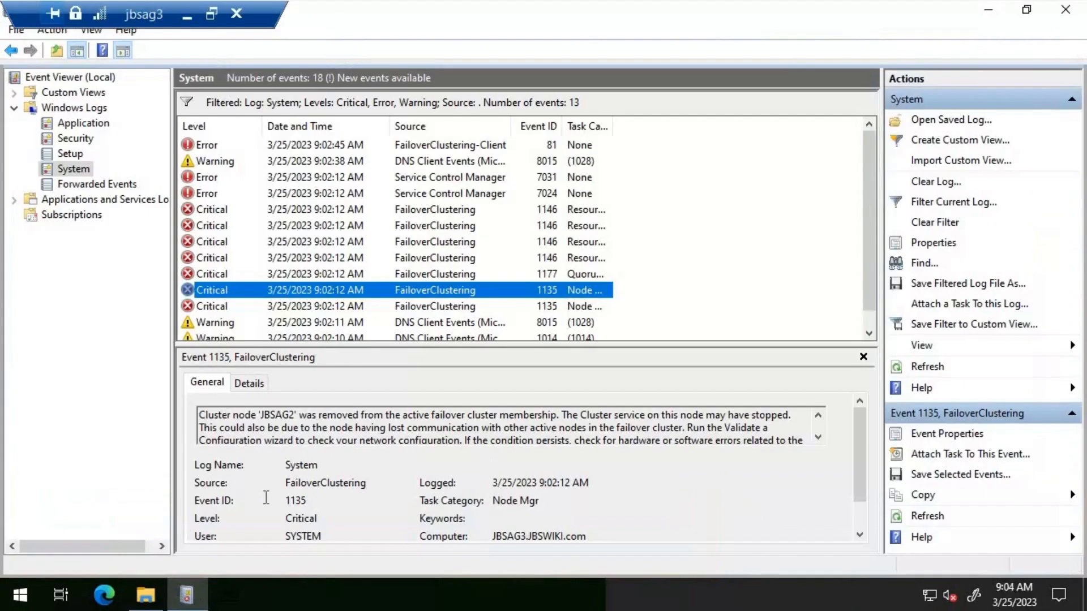
right_click(22, 594)
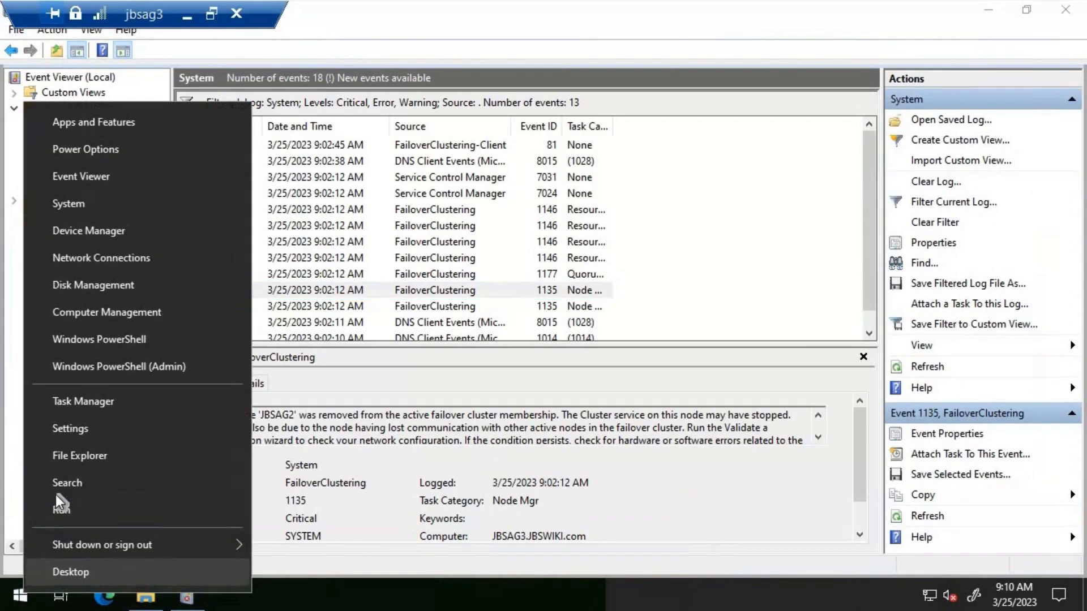
click(226, 357)
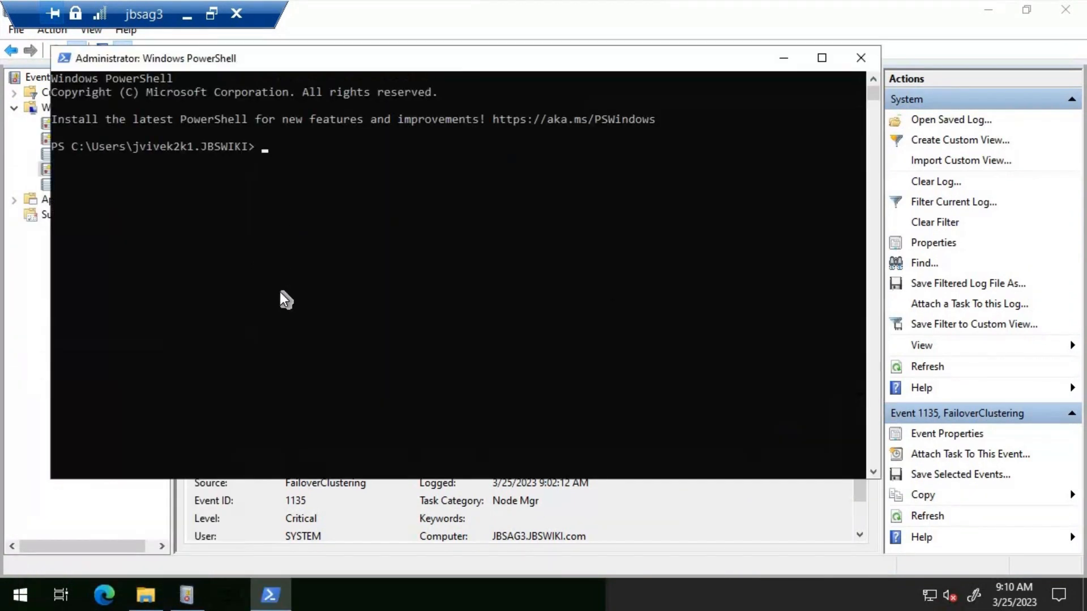
text(Start-ClusterNode -ClearQuarantine)
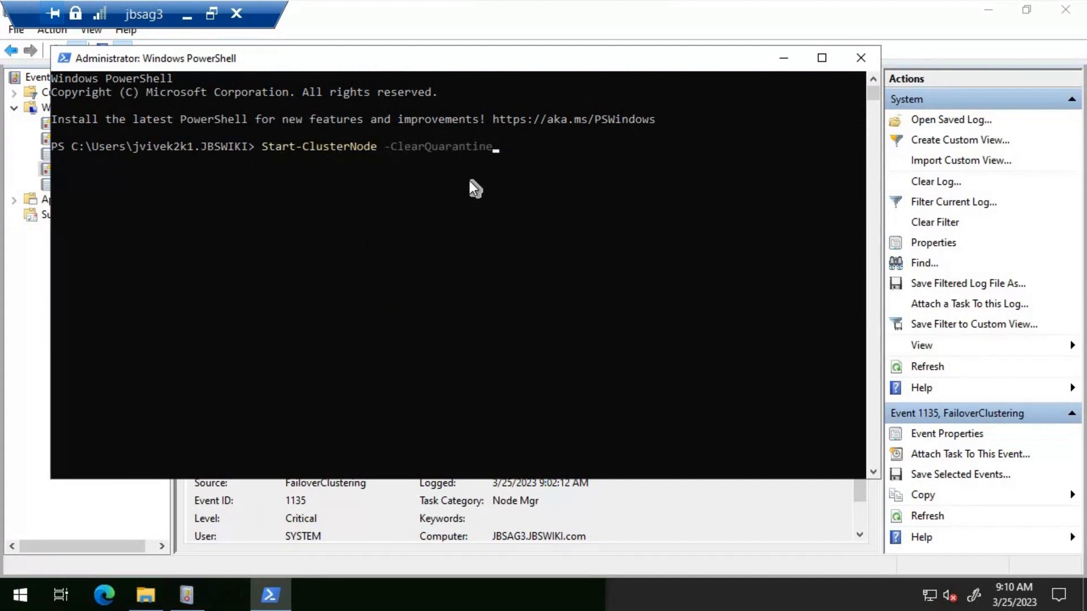
key(Return)
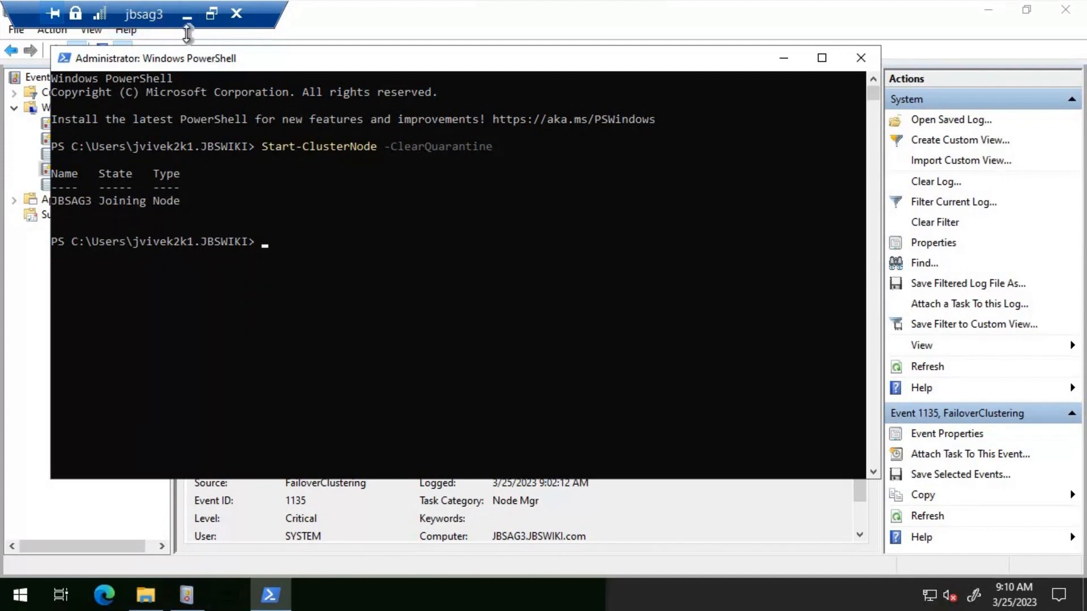
Return to the JBSAG1 remote session and refresh the cluster's Nodes list in Failover Cluster Manager
click(187, 594)
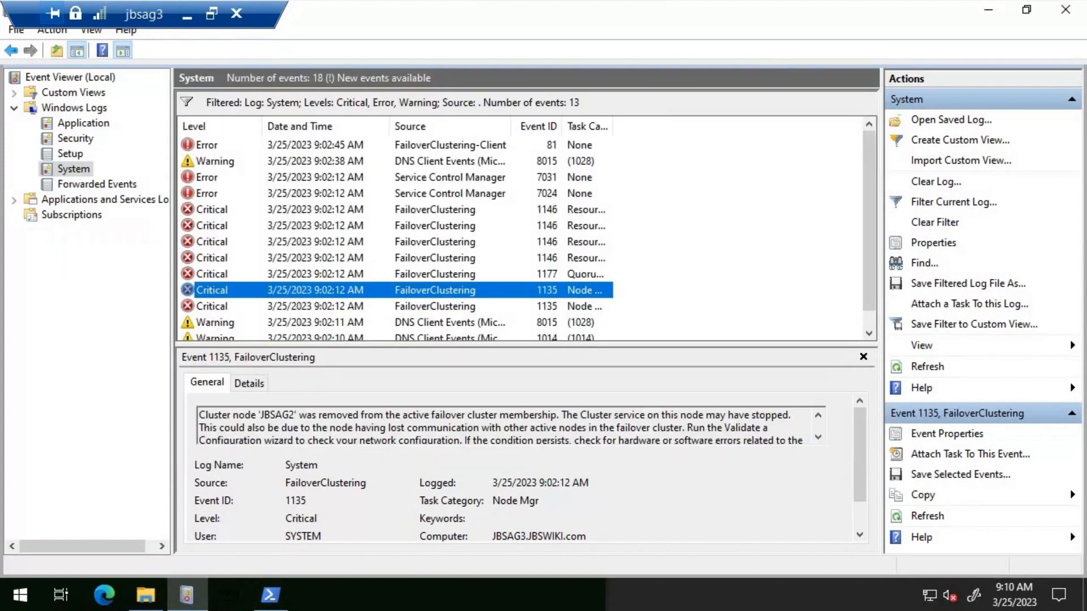
click(187, 10)
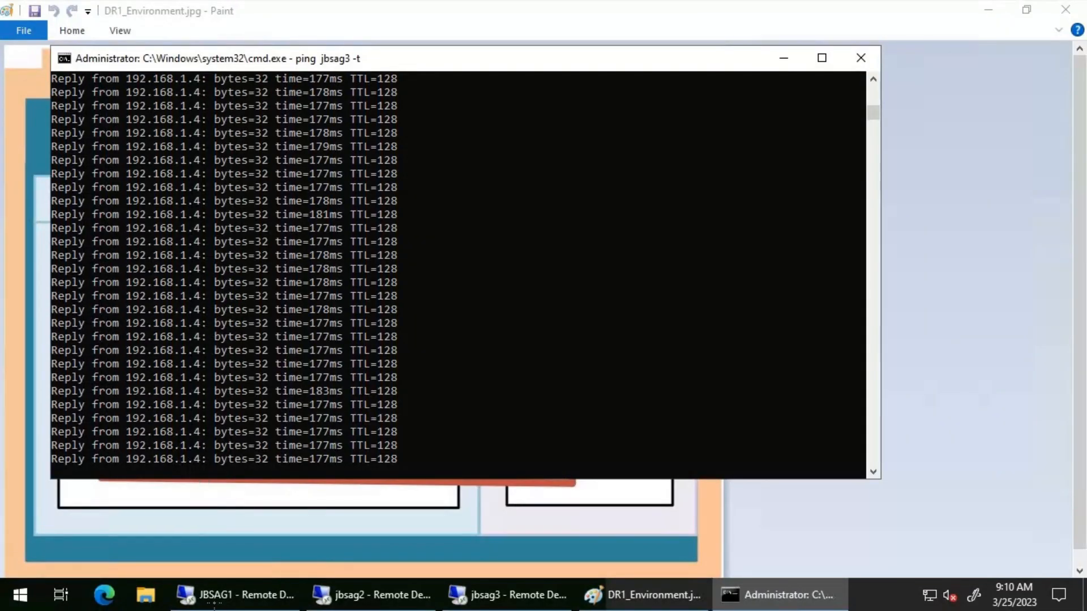
click(220, 589)
right_click(73, 127)
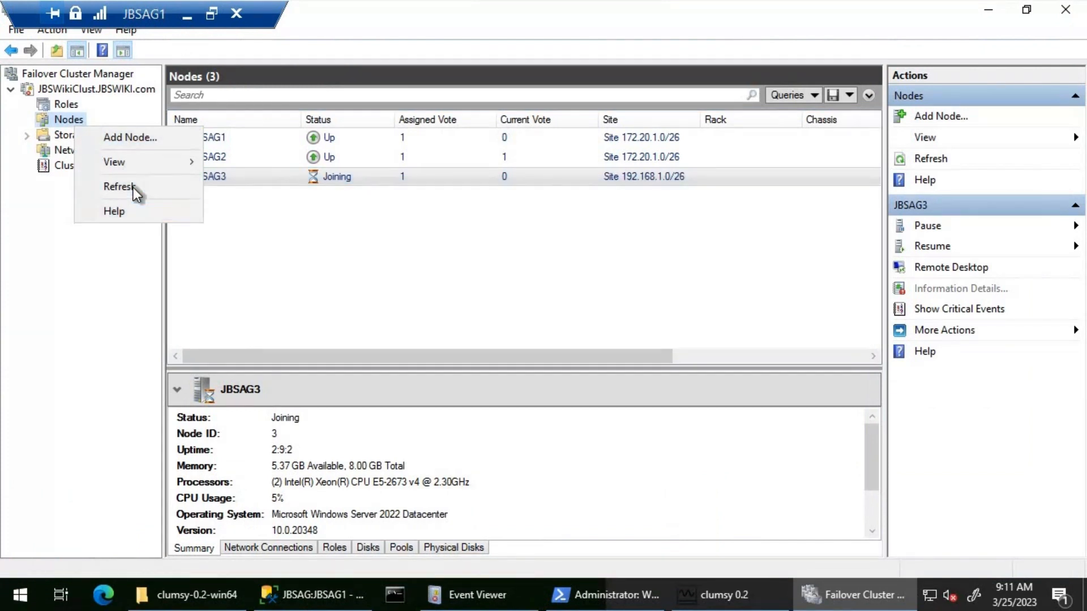
click(134, 188)
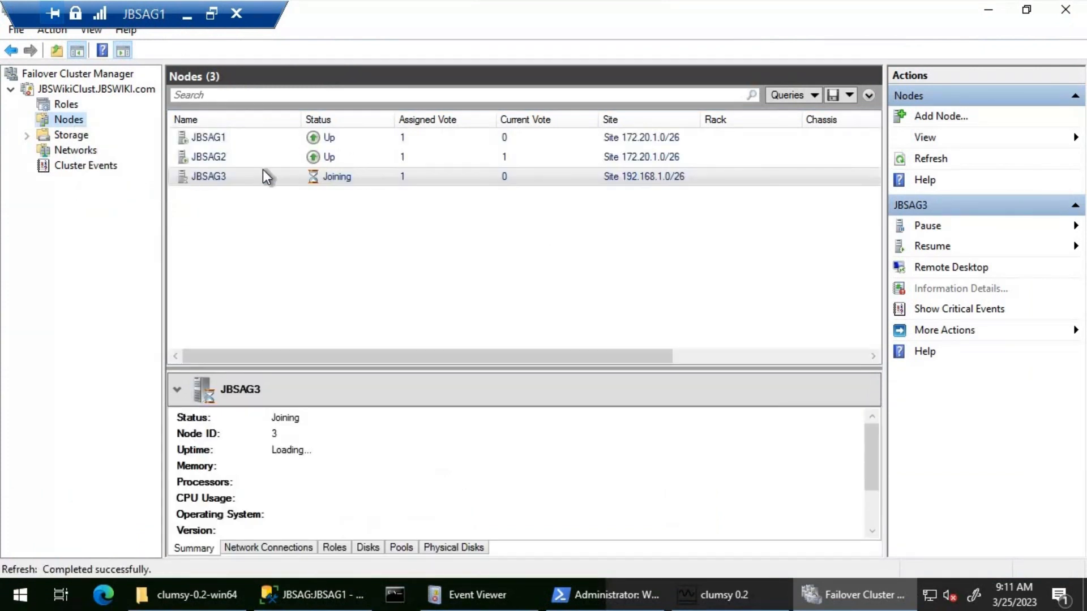
Check the JBSWikiClust cluster summary, its roles and JBSAG3's node status
click(73, 90)
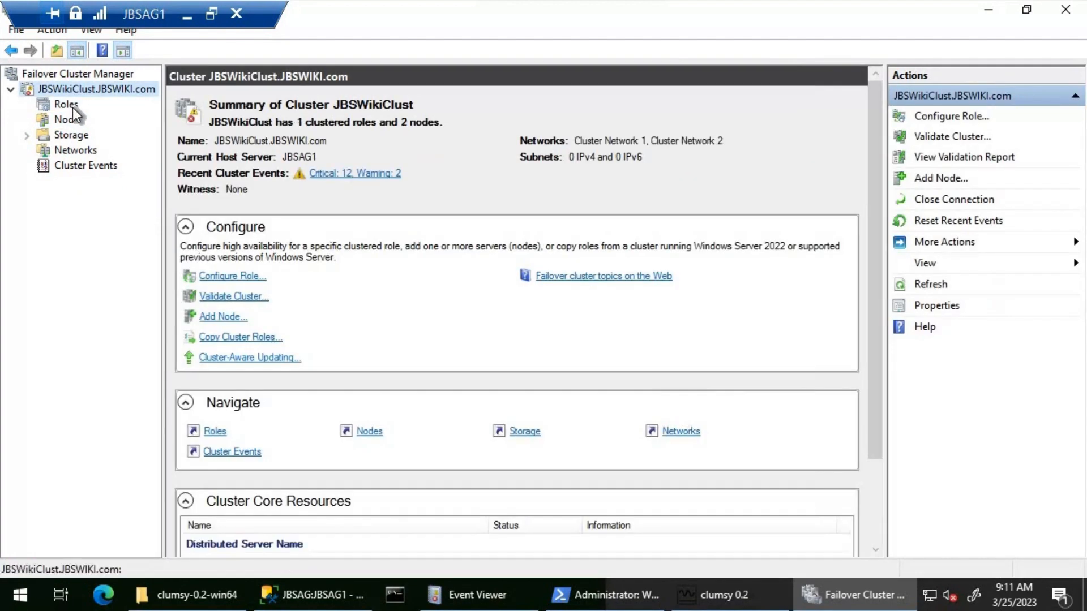
click(73, 108)
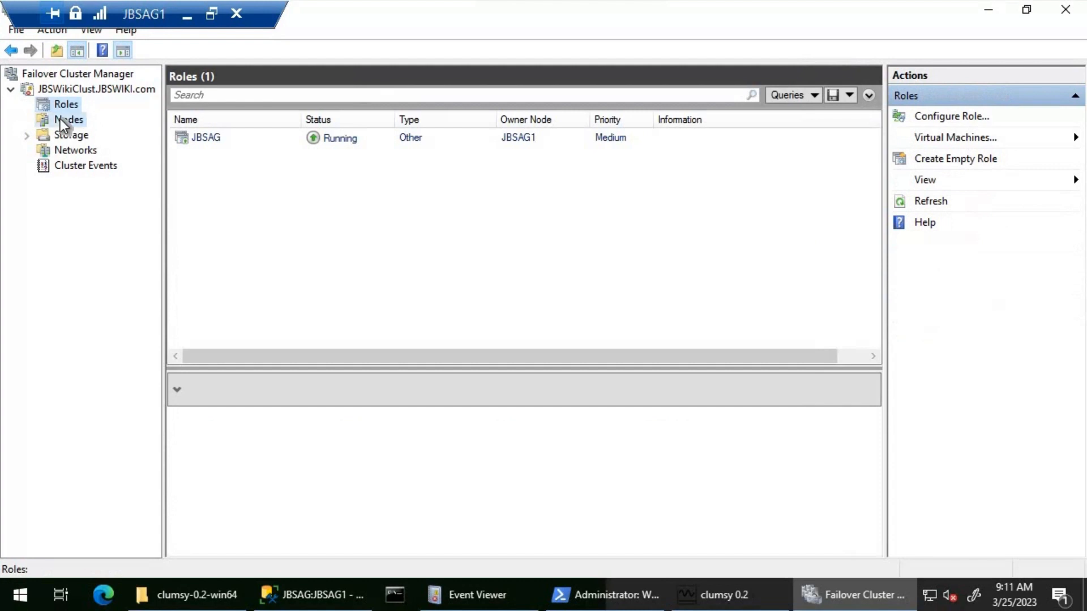
click(60, 118)
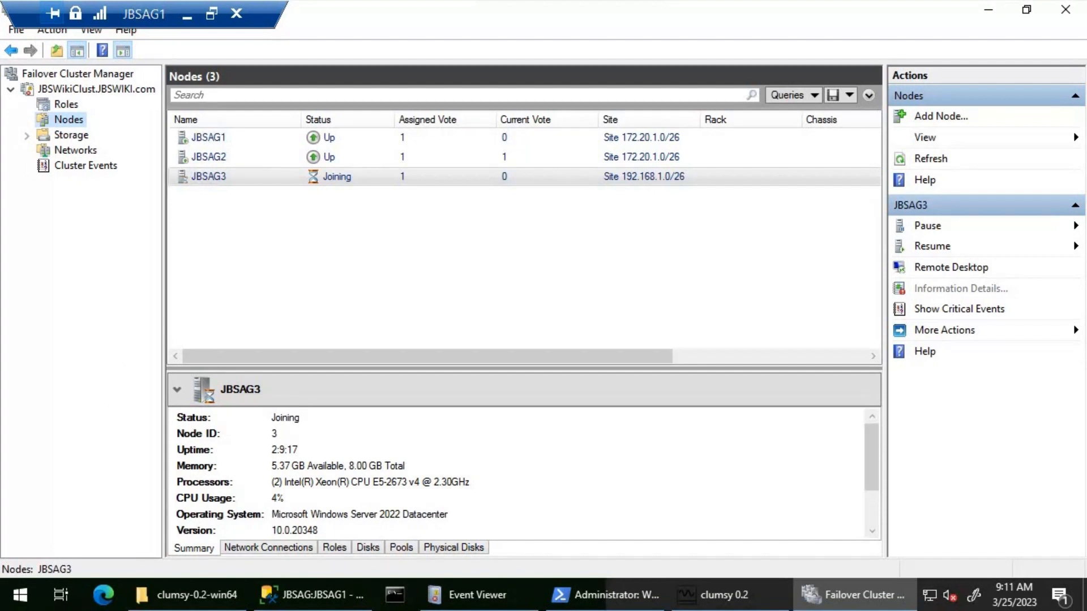
click(384, 178)
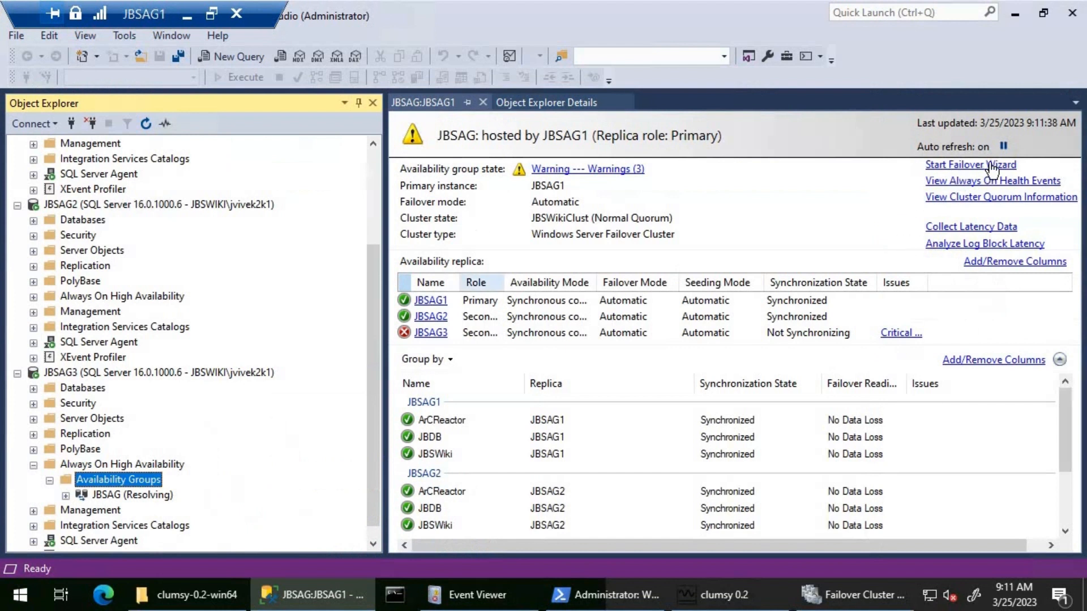
In SQL Server Management Studio, pause and resume the JBSAG dashboard's auto refresh, close it, and refresh JBSAG3's Availability Groups folder
click(1001, 146)
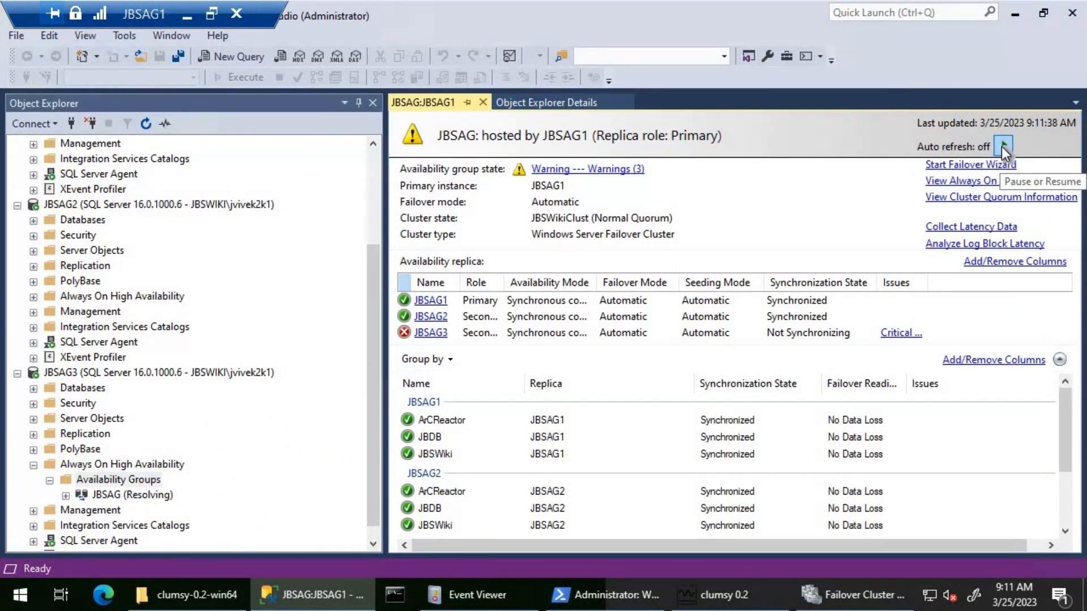
click(1001, 146)
click(483, 103)
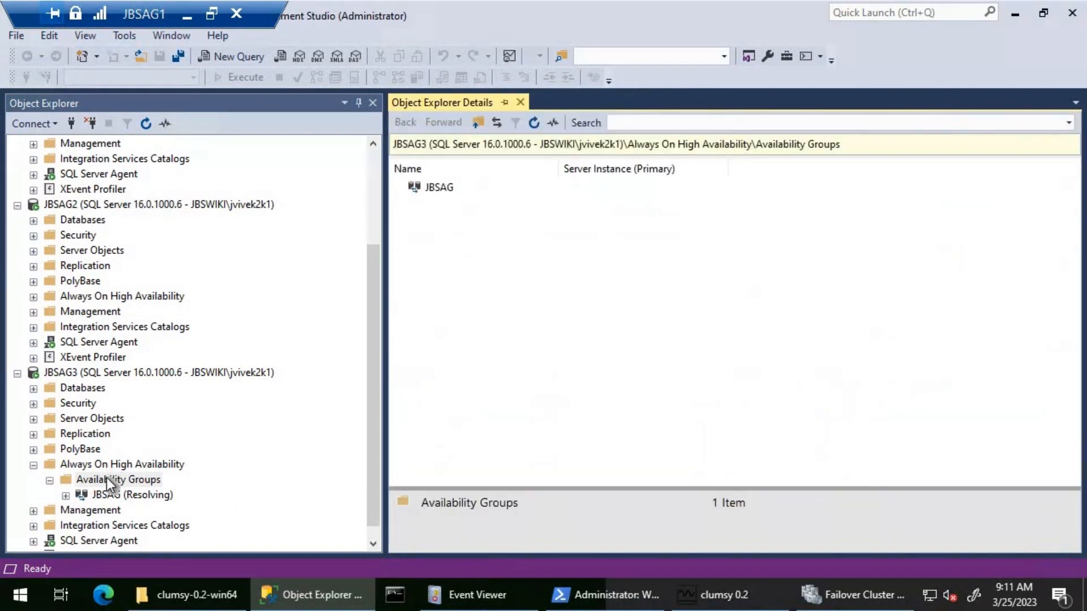
right_click(130, 479)
click(180, 564)
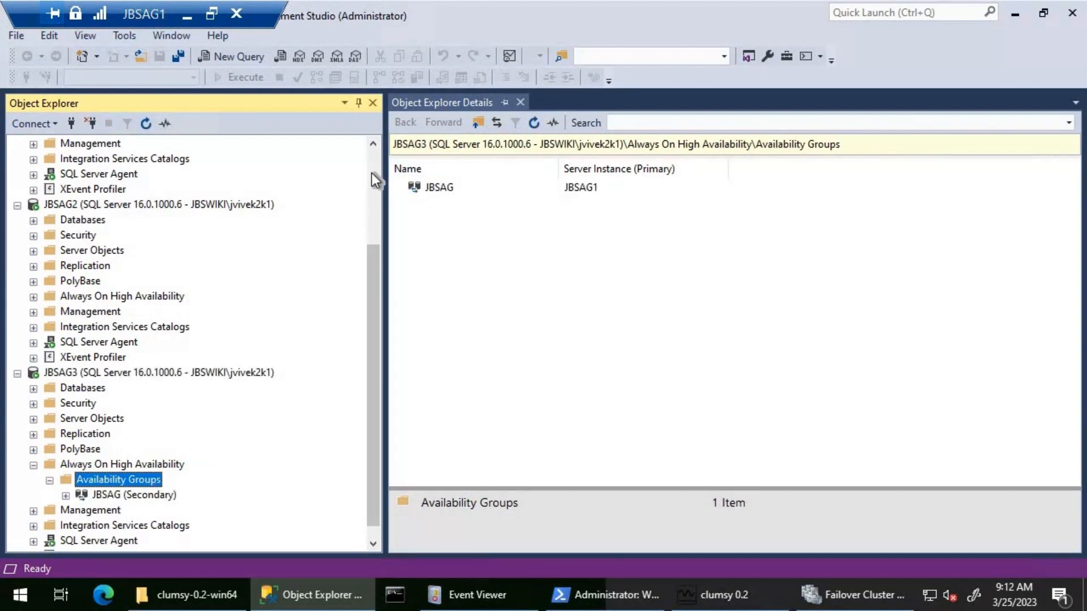
Open the dashboard of the JBSAG availability group under JBSAG1 to review the health of all replicas
scroll(371, 172, up, 3)
click(124, 264)
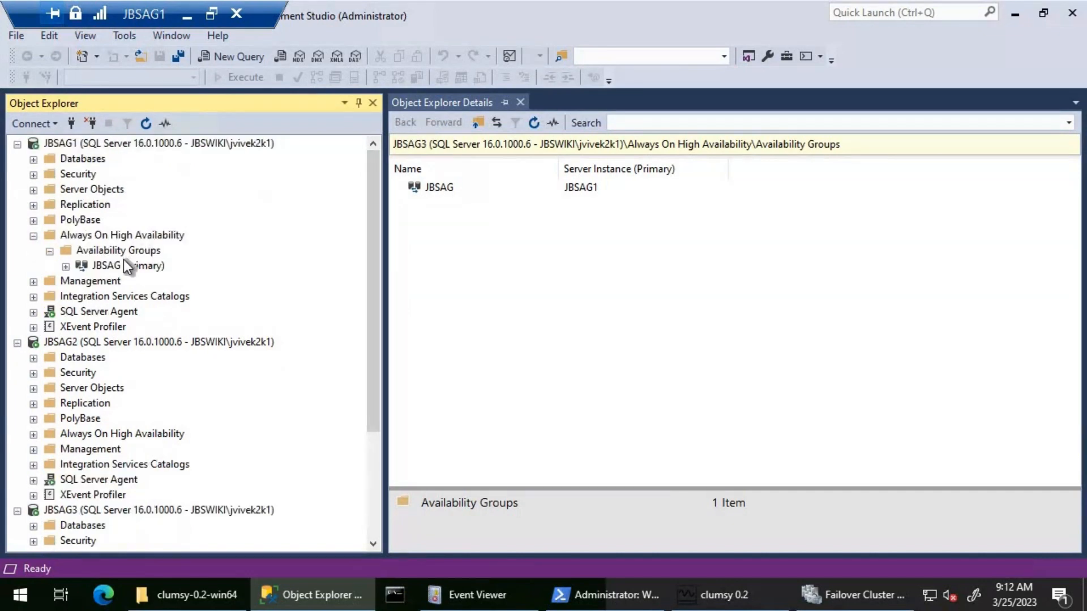
right_click(145, 263)
click(195, 329)
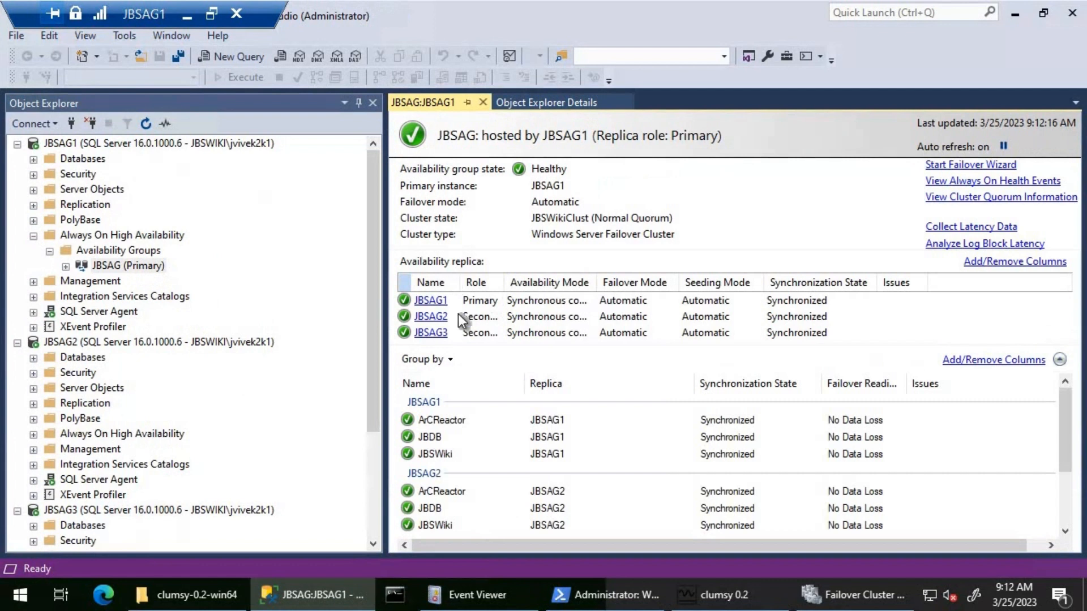
Close the JBSAG dashboard and refresh the Availability Groups folder under JBSAG1
click(482, 103)
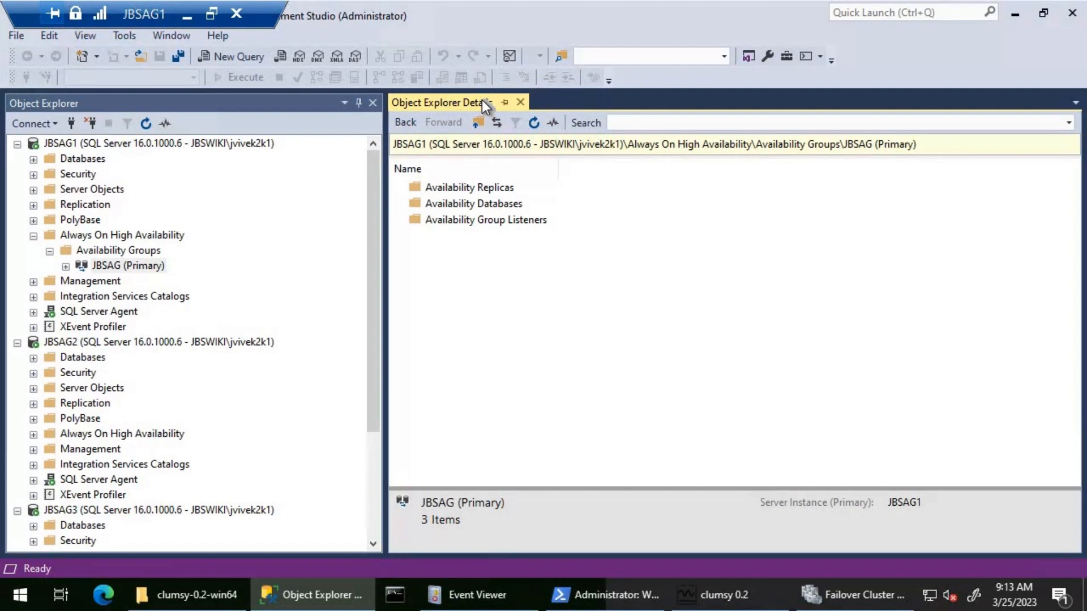
right_click(145, 247)
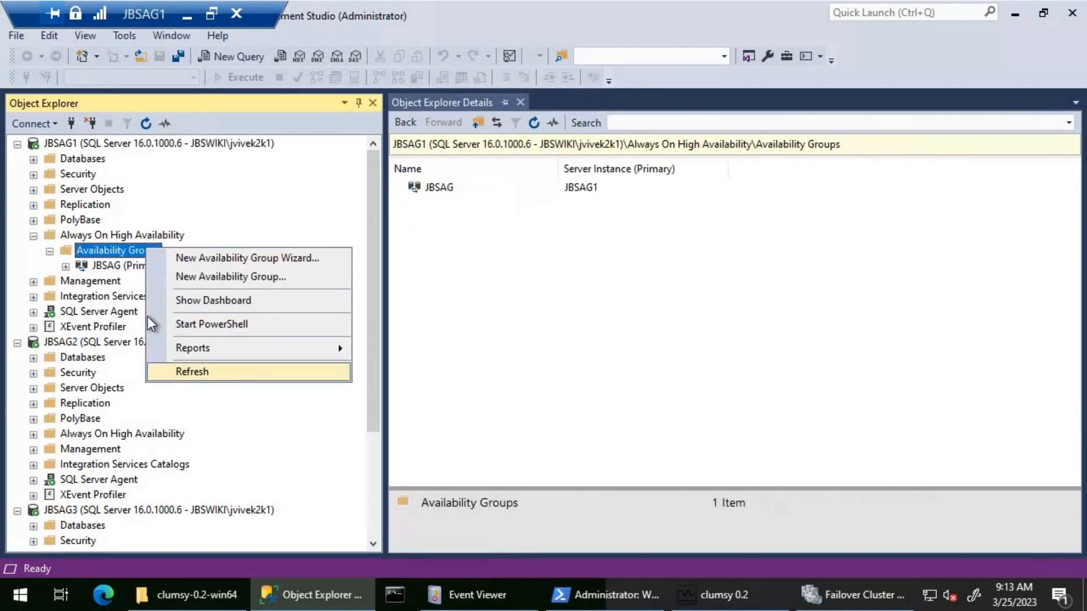
click(223, 367)
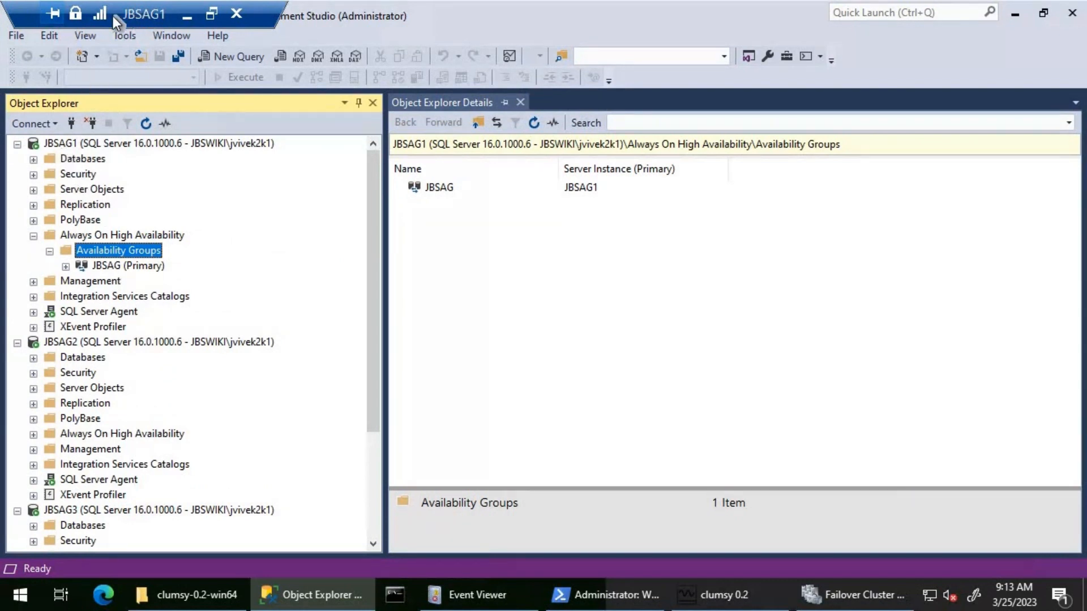
Go to the Clumsy folder on JBSAG1's desktop and run the Network_Drop script
click(227, 592)
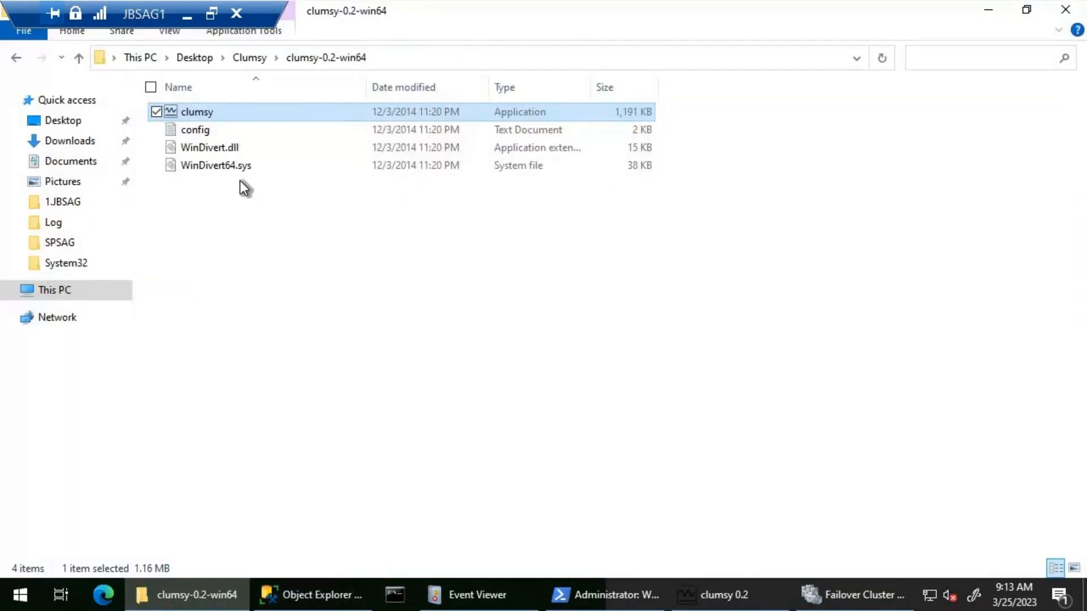
click(241, 57)
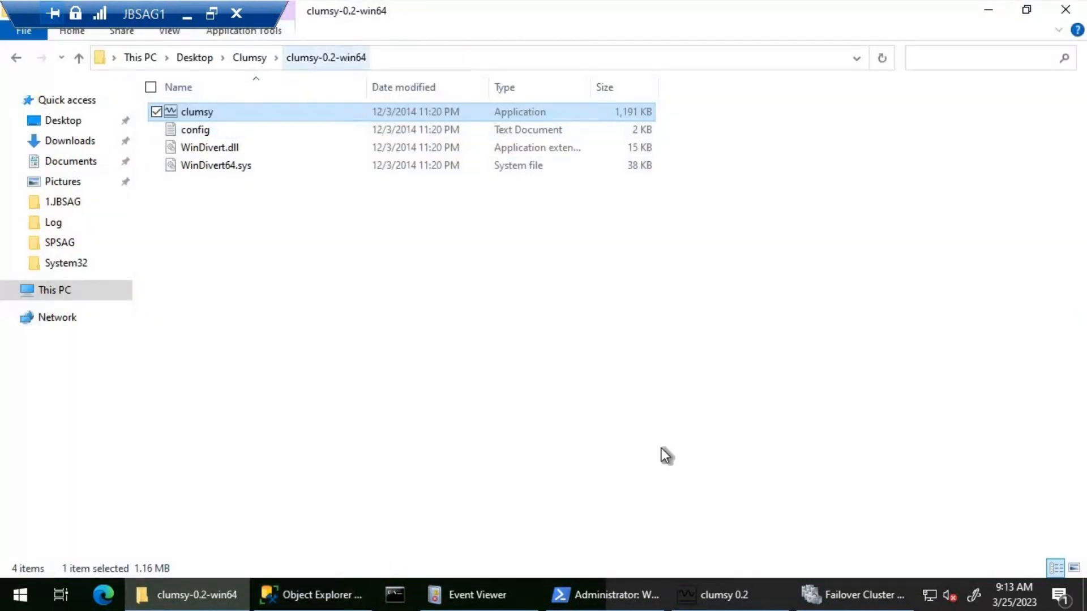
click(744, 588)
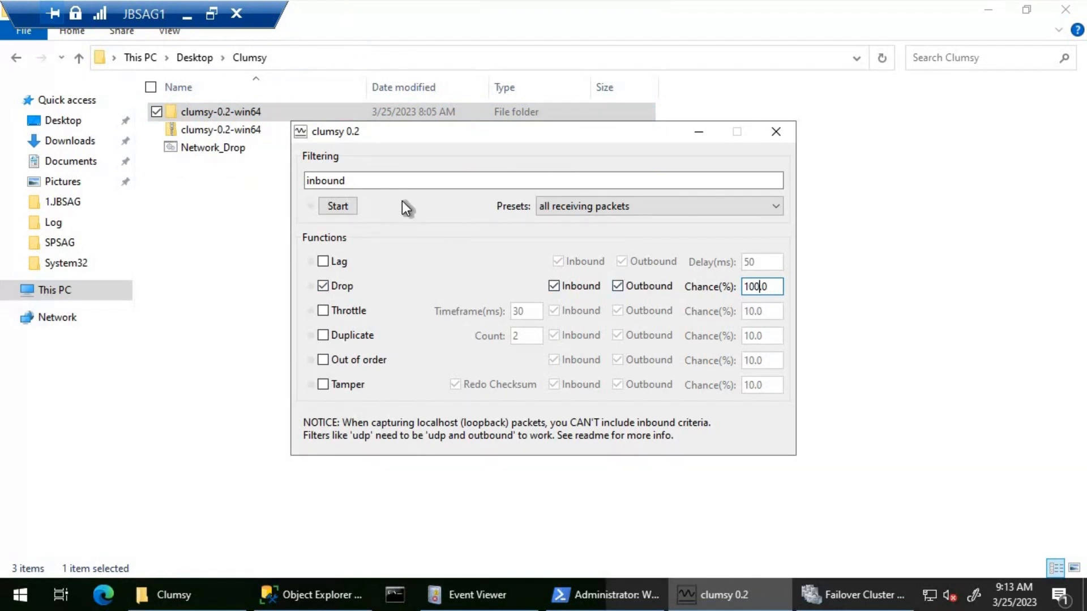
double_click(205, 150)
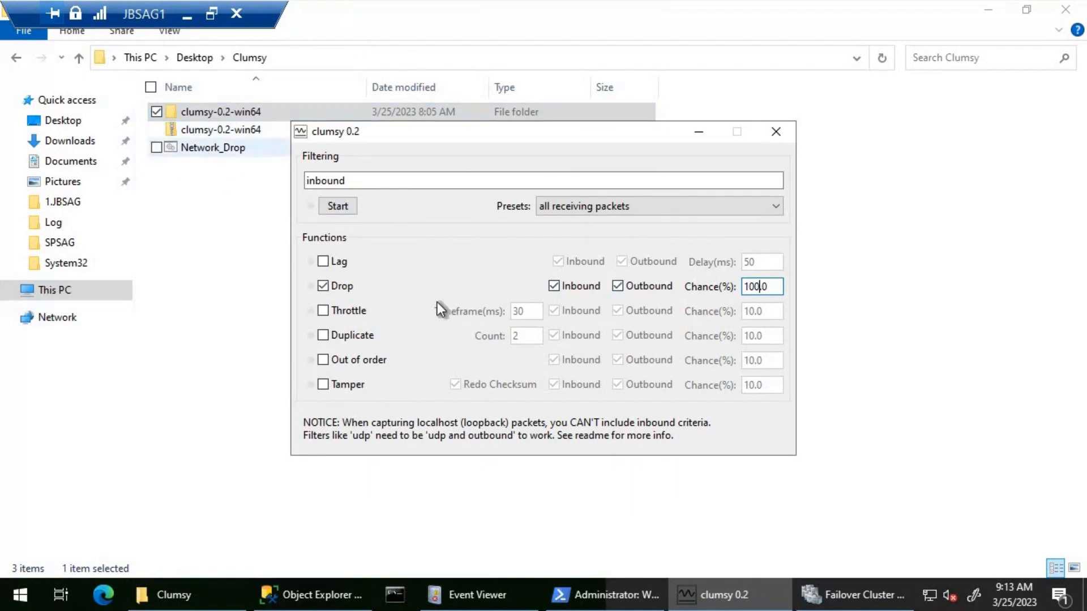
Start clumsy's filtering on JBSAG1 with the inbound filter and a 100% packet drop
click(746, 595)
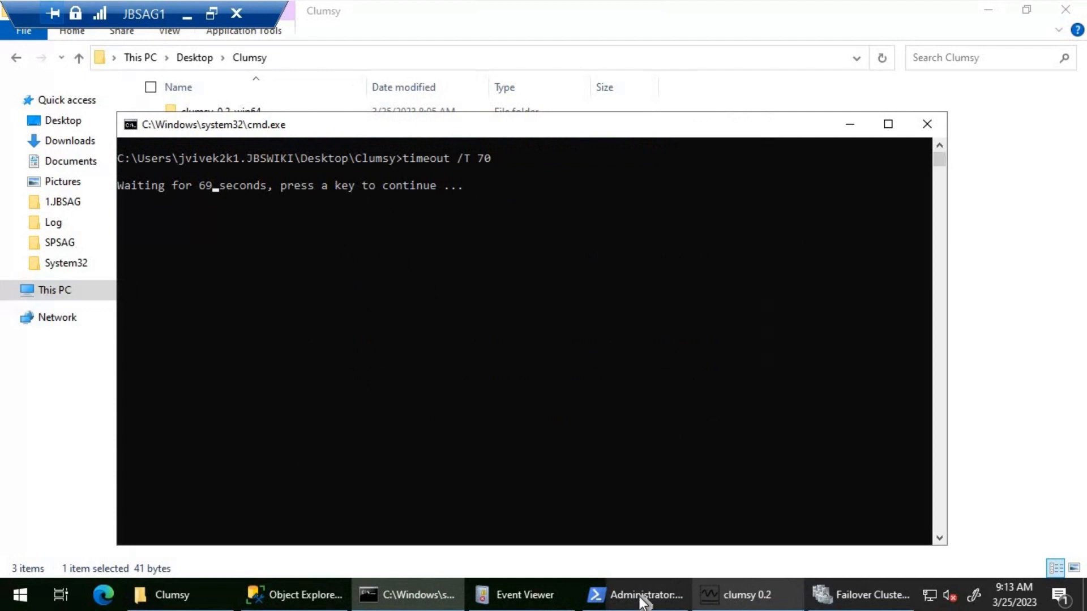
click(739, 592)
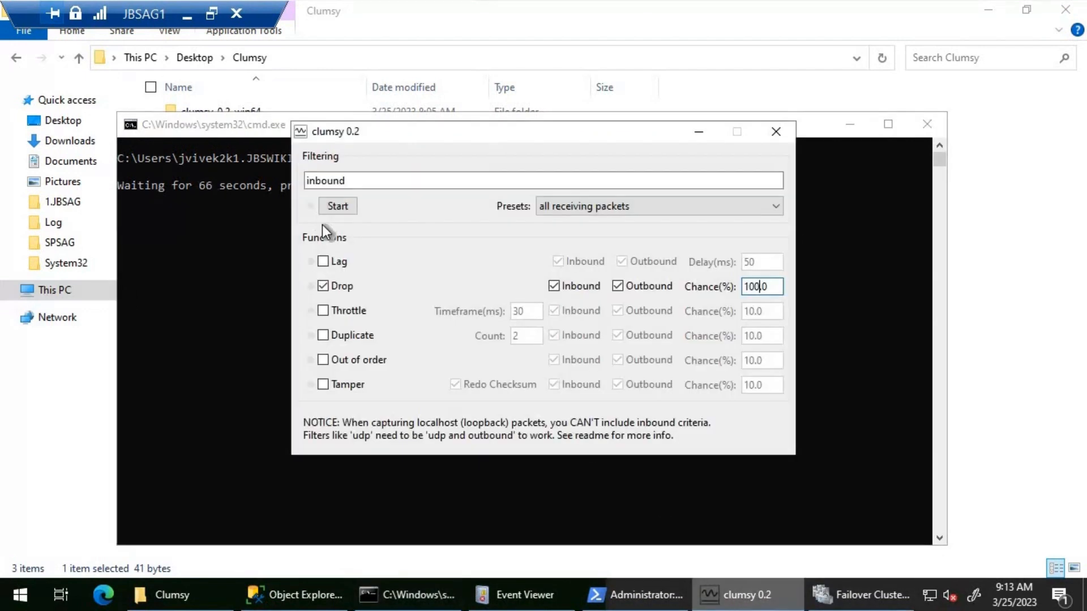
click(341, 206)
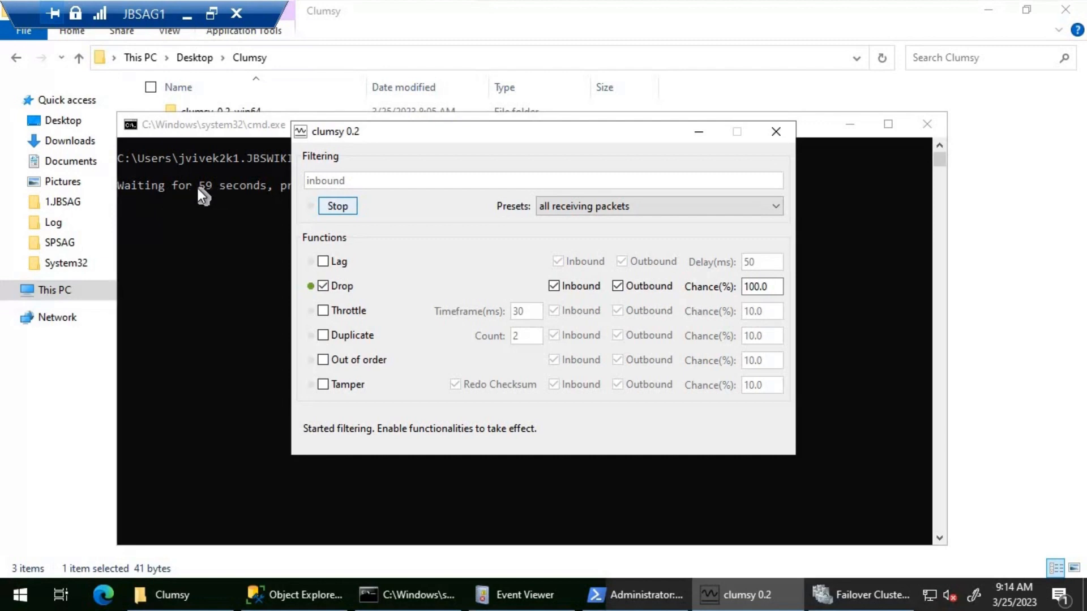
Back on the host machine, stop the running ping to jbsag3 and run ping jbsag1 -t in the command prompt
click(189, 16)
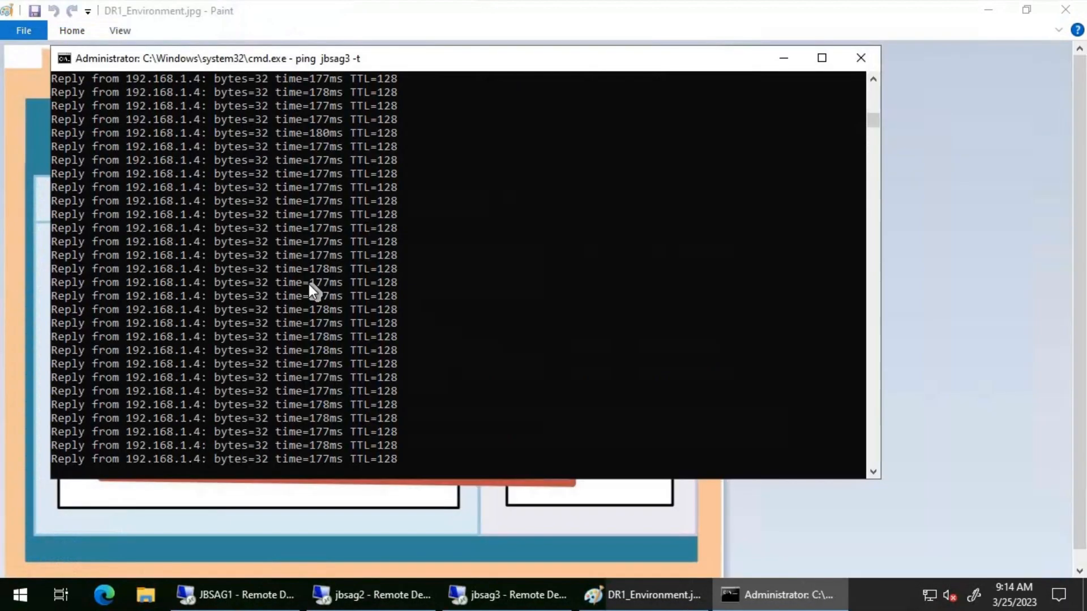
click(308, 284)
key(Escape)
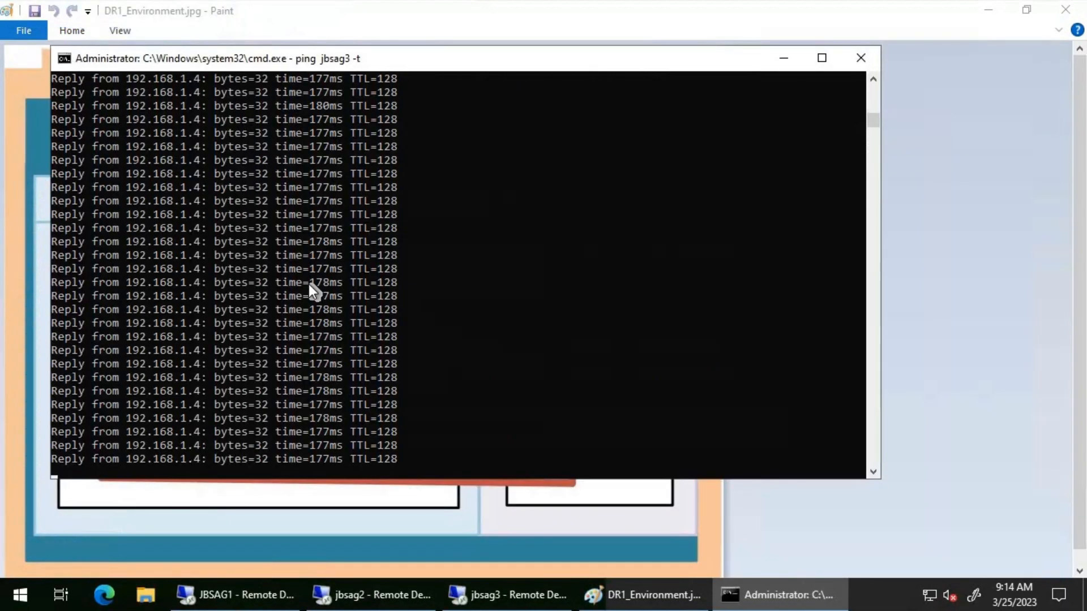
key(ctrl+c)
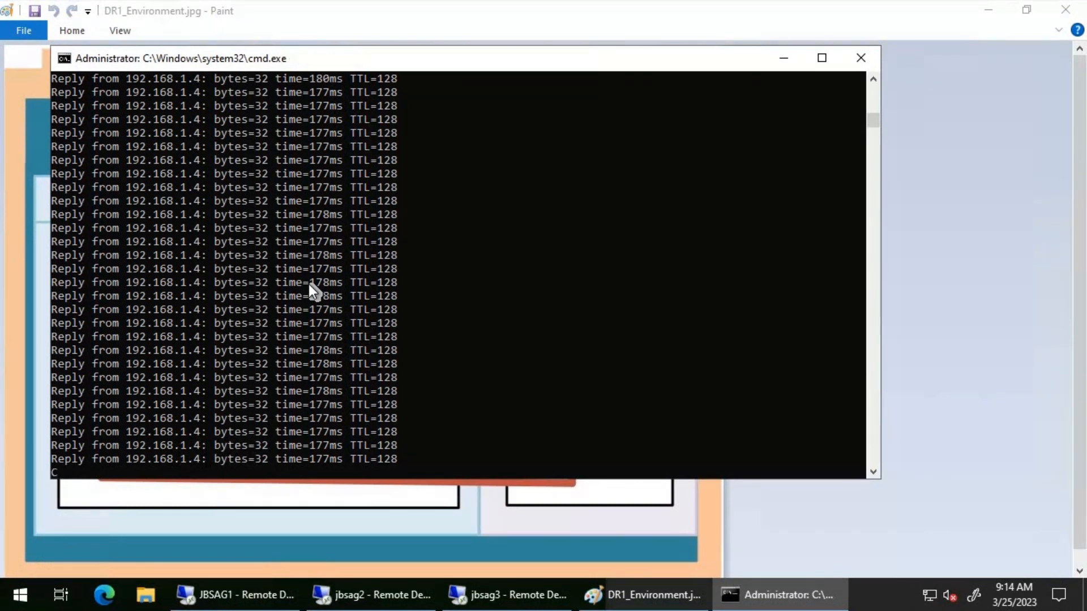
key(Up)
key(Left)
key(Left)
key(Left)
key(Left)
text(1)
key(Delete)
key(Return)
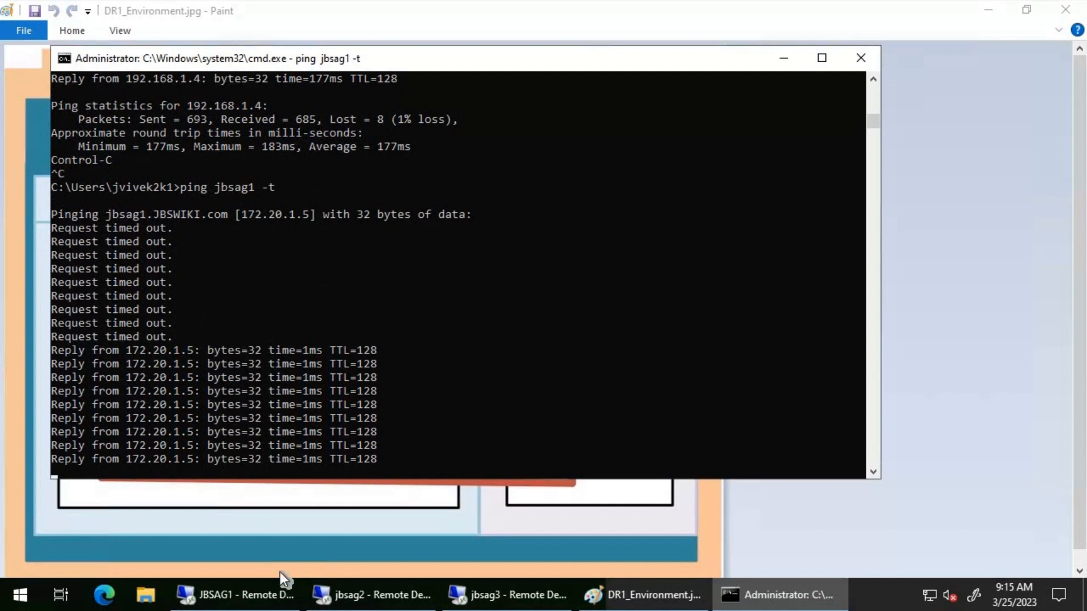
Return to Failover Cluster Manager on JBSAG1, refresh the Nodes list, and check which node owns the JBSAG role
click(258, 601)
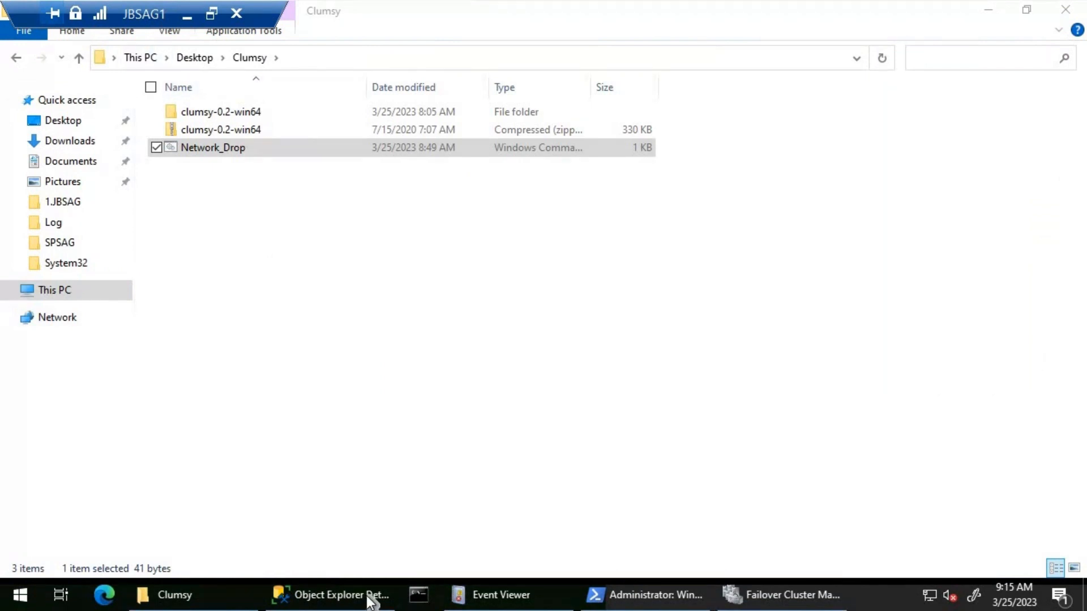
click(782, 597)
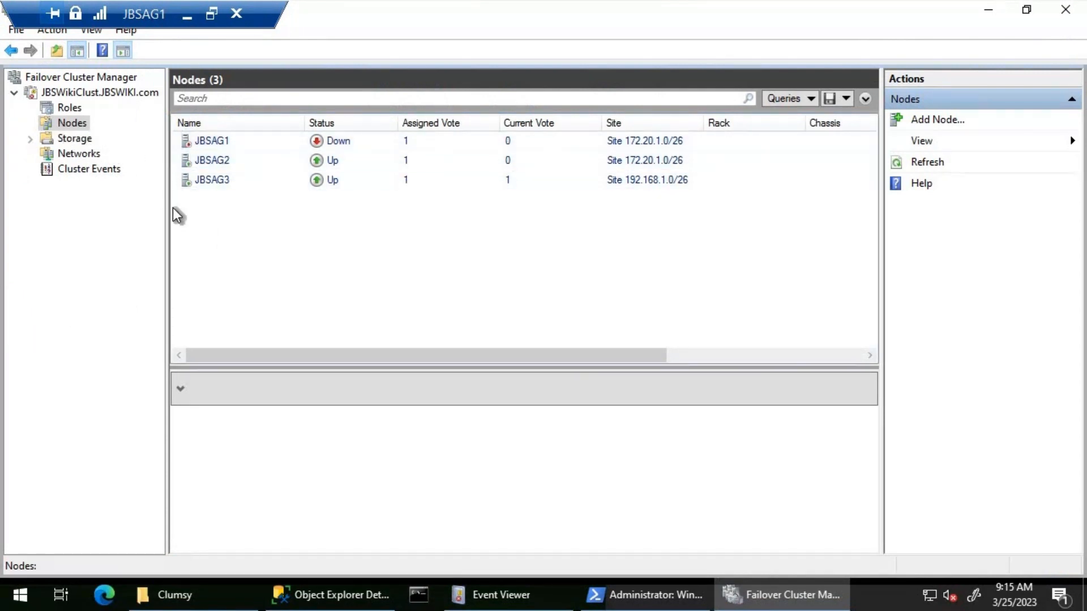
right_click(59, 124)
click(144, 184)
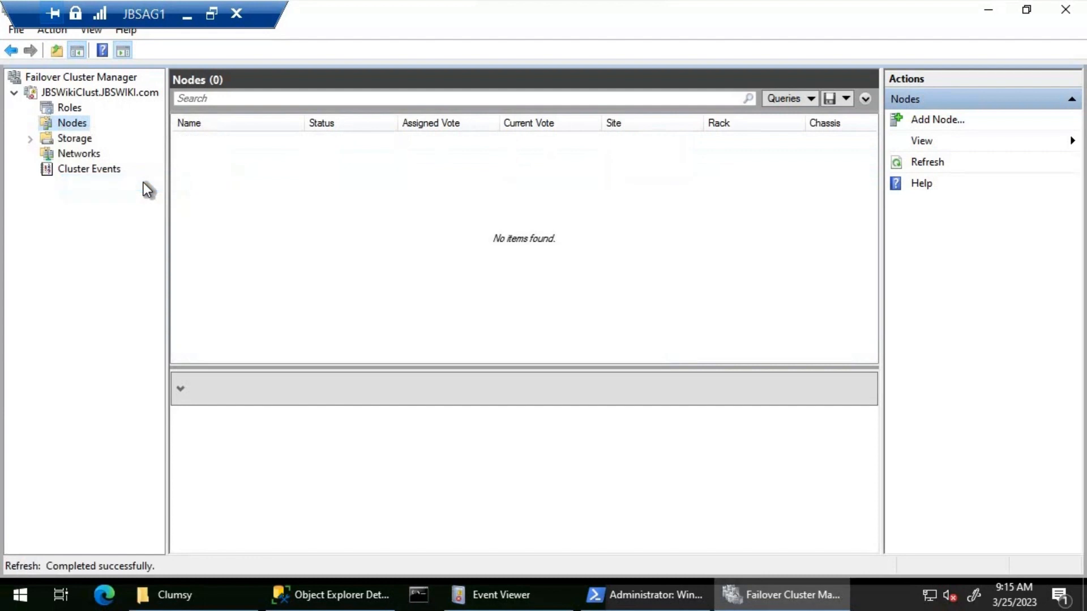
click(70, 109)
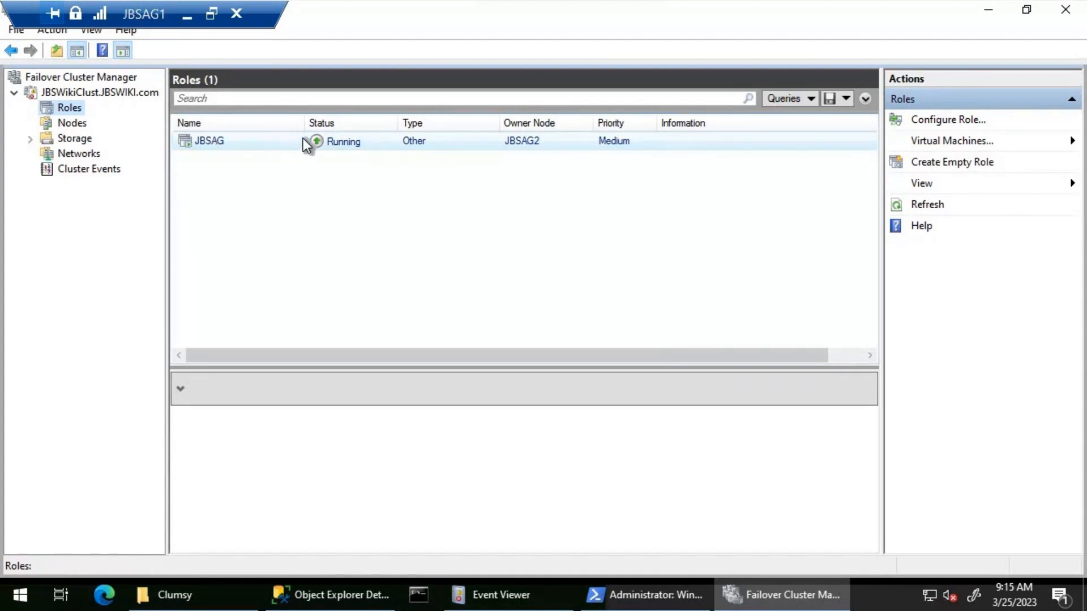
Refresh the filtered System log in JBSAG1's Event Viewer and enlarge the event list to examine the new cluster events
click(529, 594)
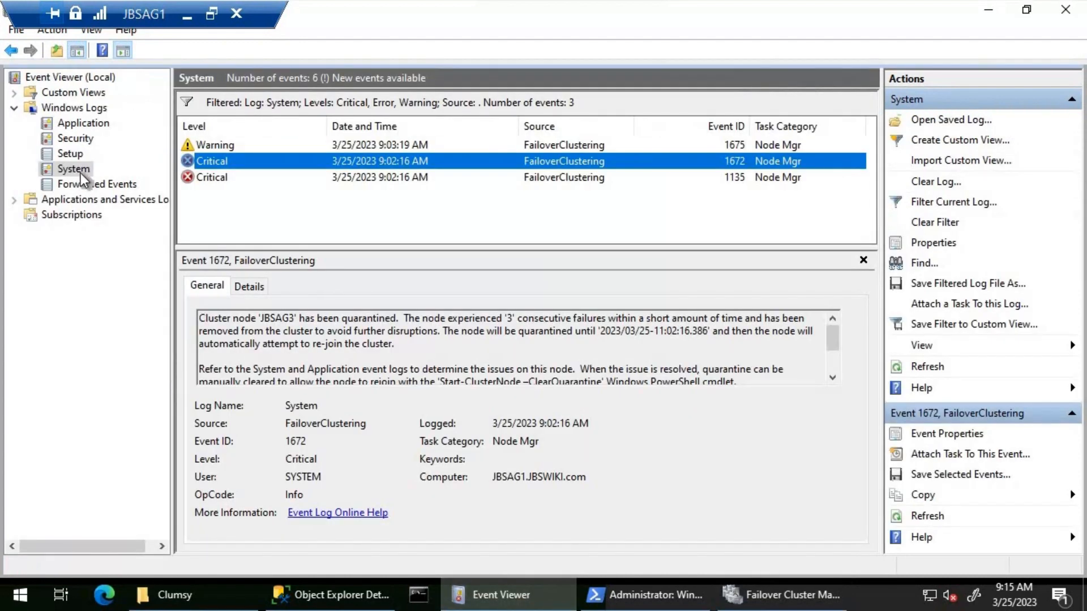
right_click(80, 172)
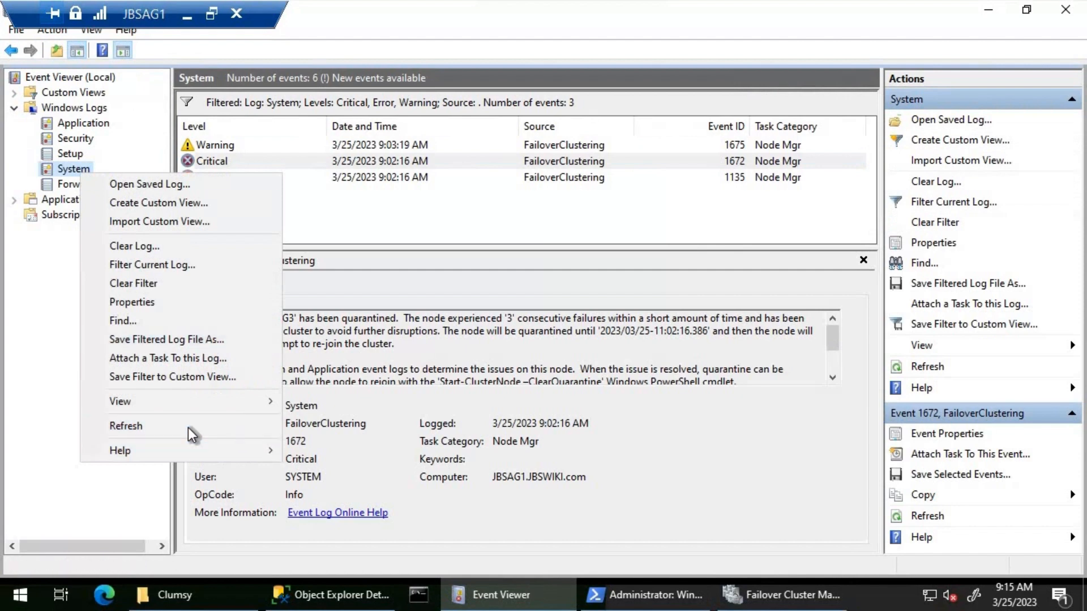
click(188, 427)
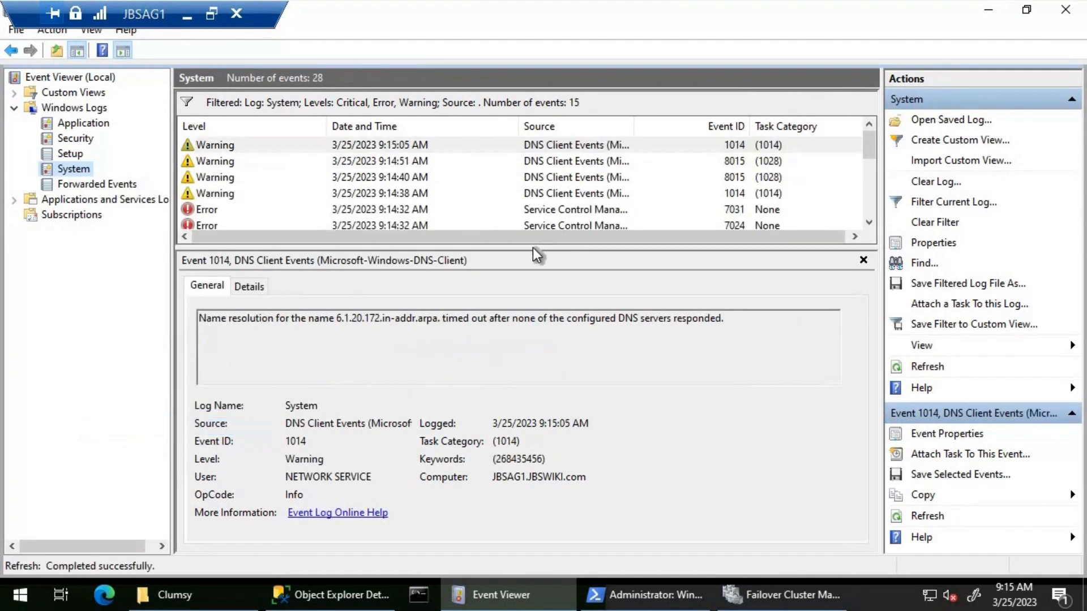
drag(532, 248, 532, 302)
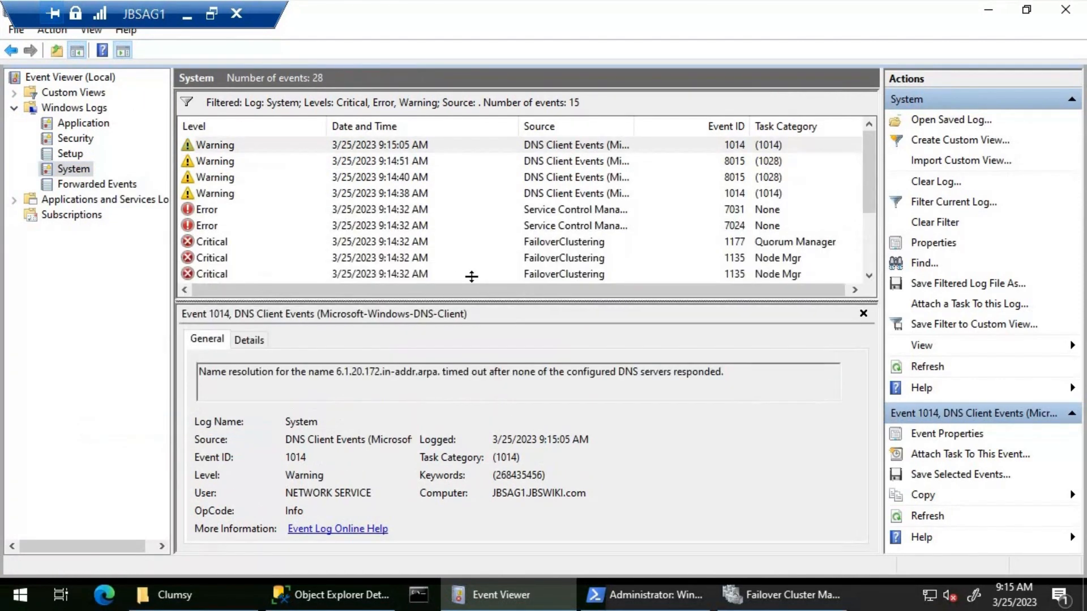
Examine the details of a Critical FailoverClustering event 1135 in JBSAG1's filtered System log
click(361, 257)
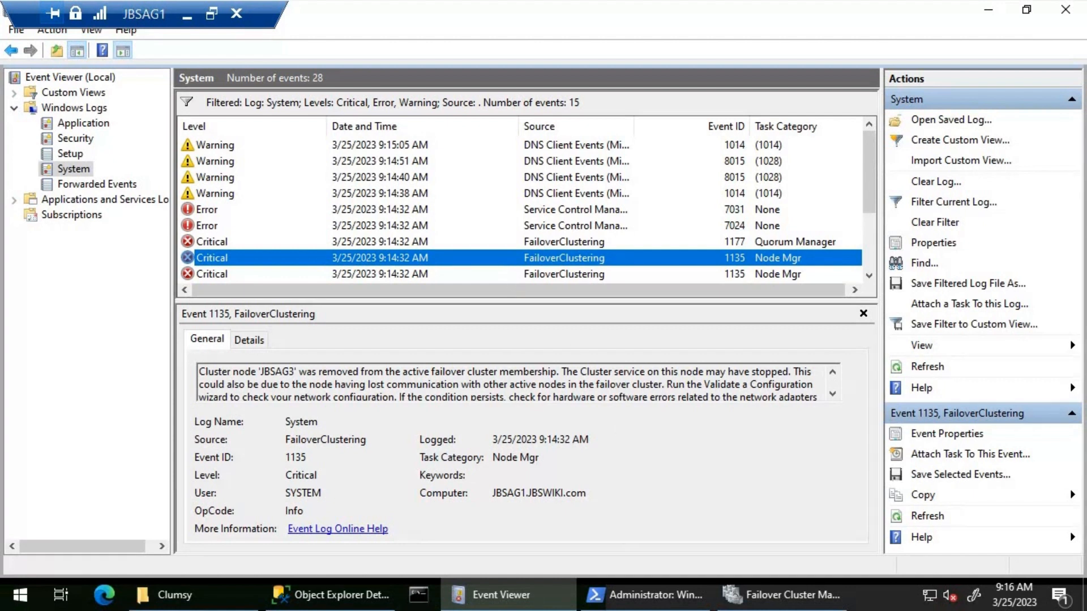
Switch to SQL Server Management Studio and refresh JBSAG1's Availability Groups folder to check its current role in JBSAG
mouse_move(646, 595)
click(330, 594)
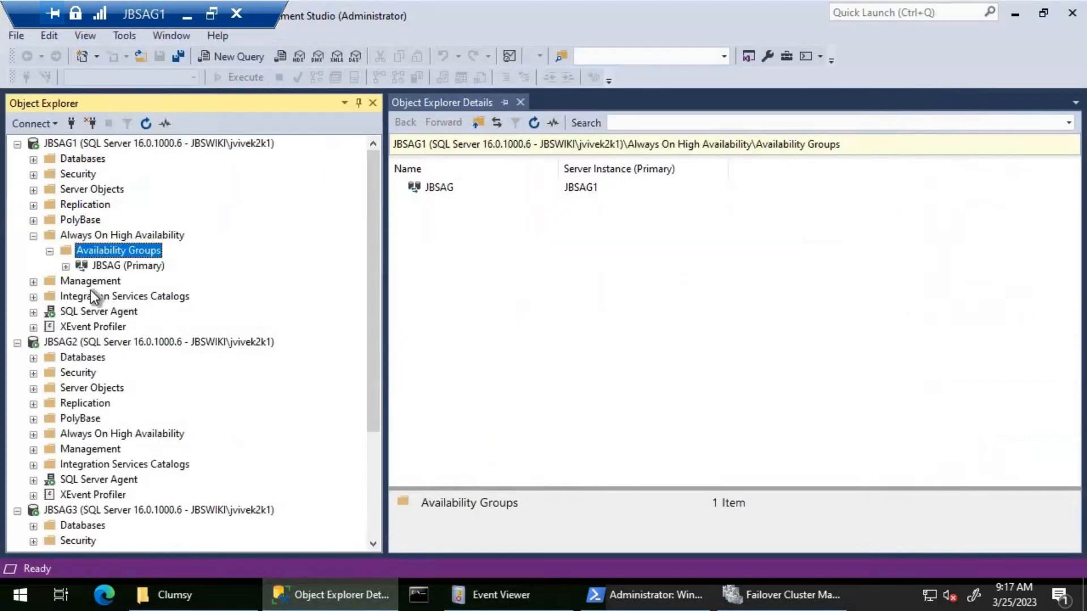
right_click(151, 245)
click(213, 369)
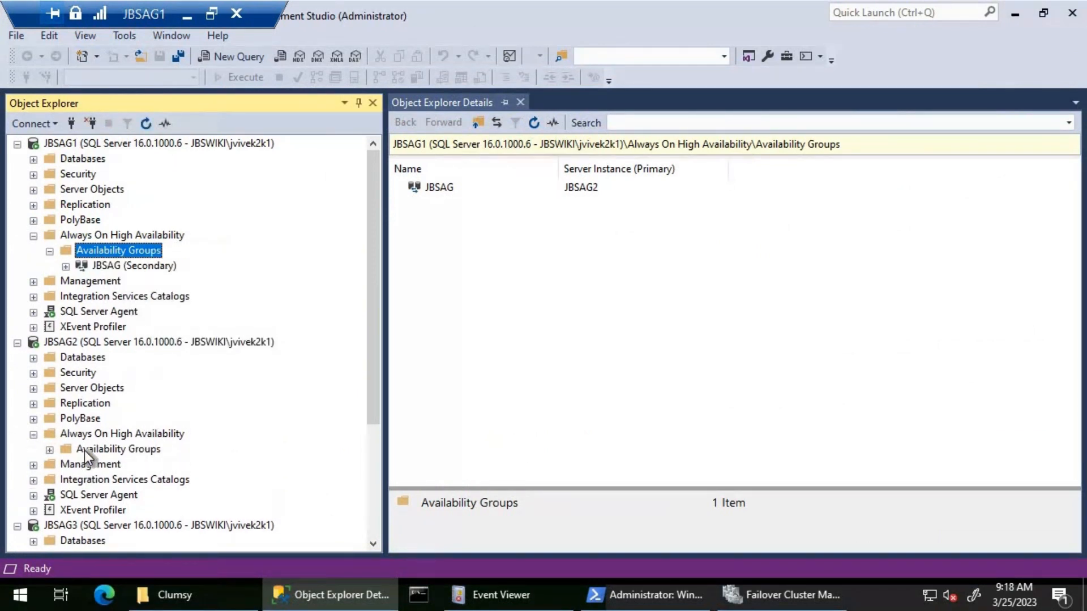
Expand Availability Groups under JBSAG2 and show the dashboard of its JBSAG availability group to examine replica health
right_click(84, 450)
click(49, 451)
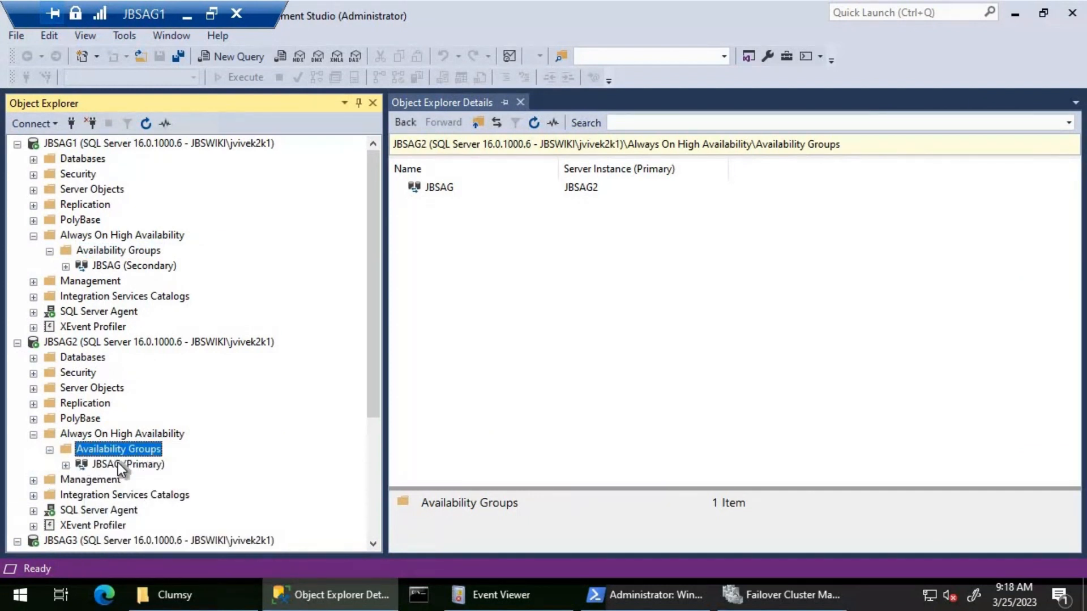
right_click(118, 463)
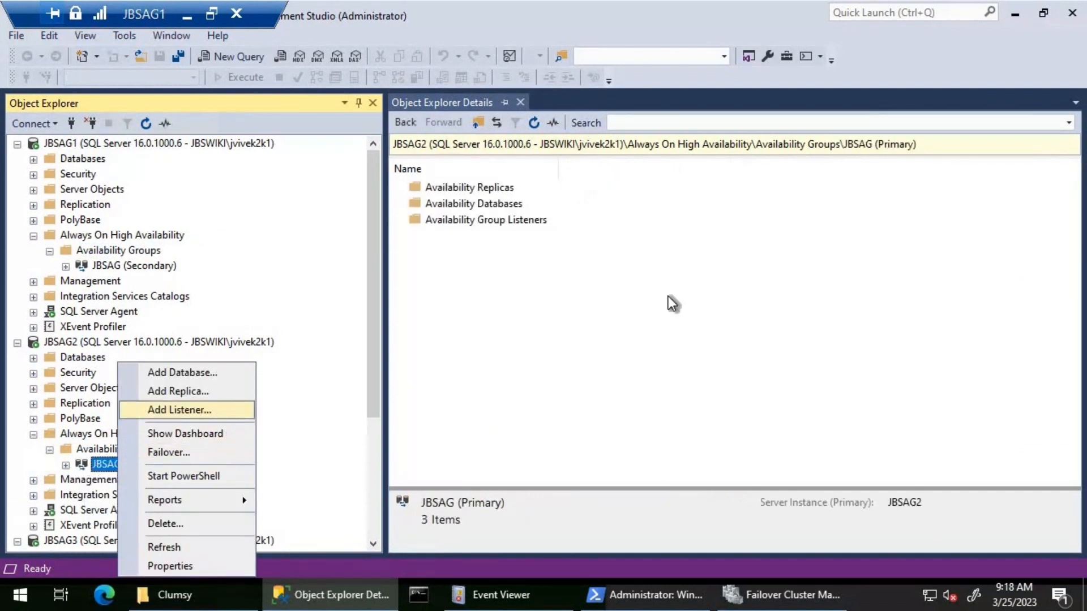
key(Return)
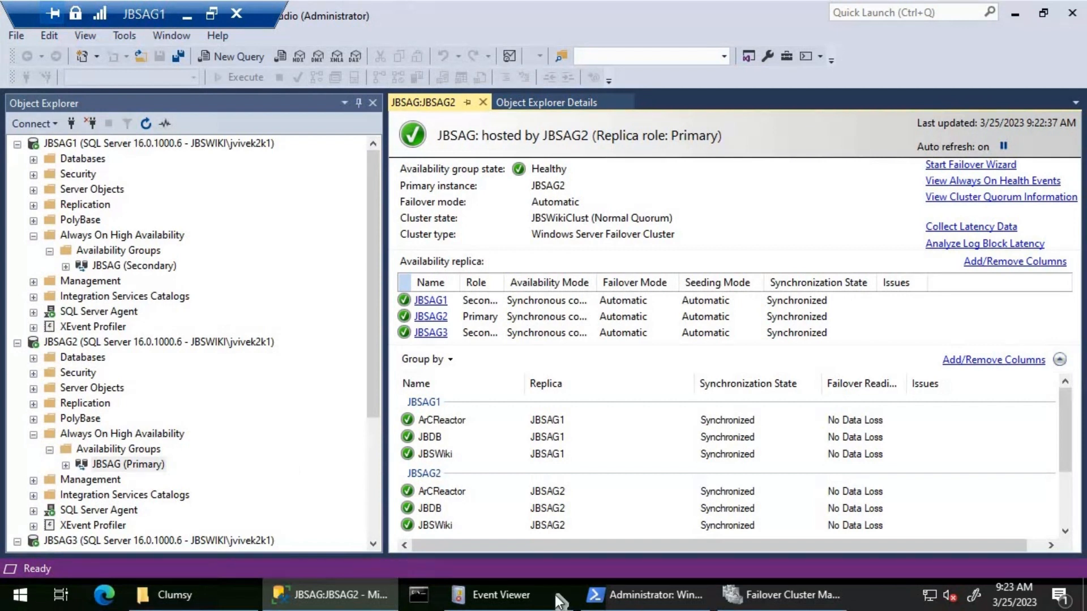
Switch to the administrator PowerShell window and list the cluster's subnet settings with get-cluster | fl *subnet*
click(651, 595)
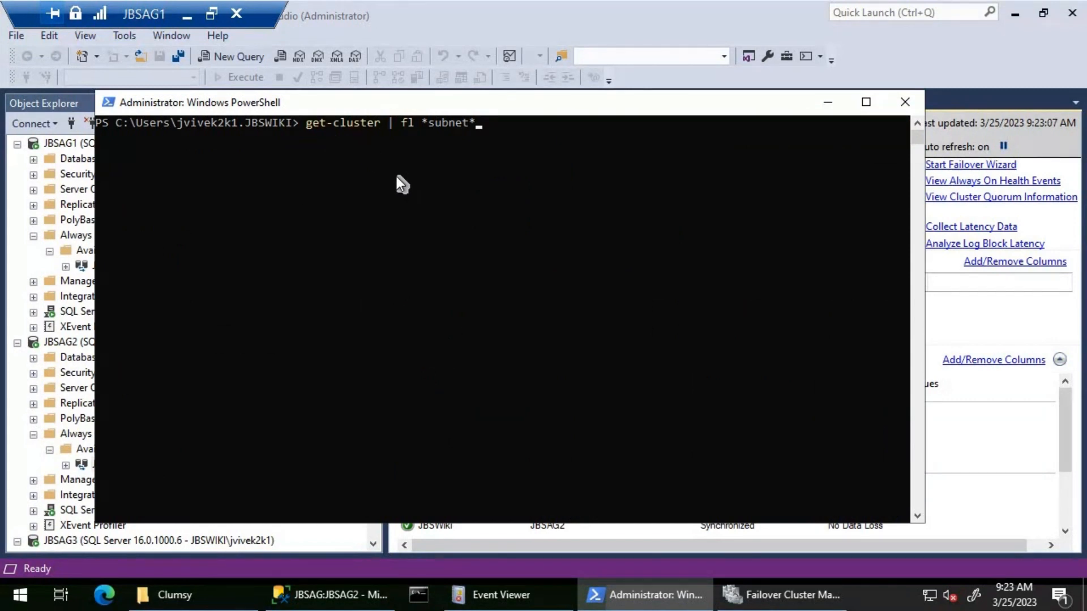
key(Return)
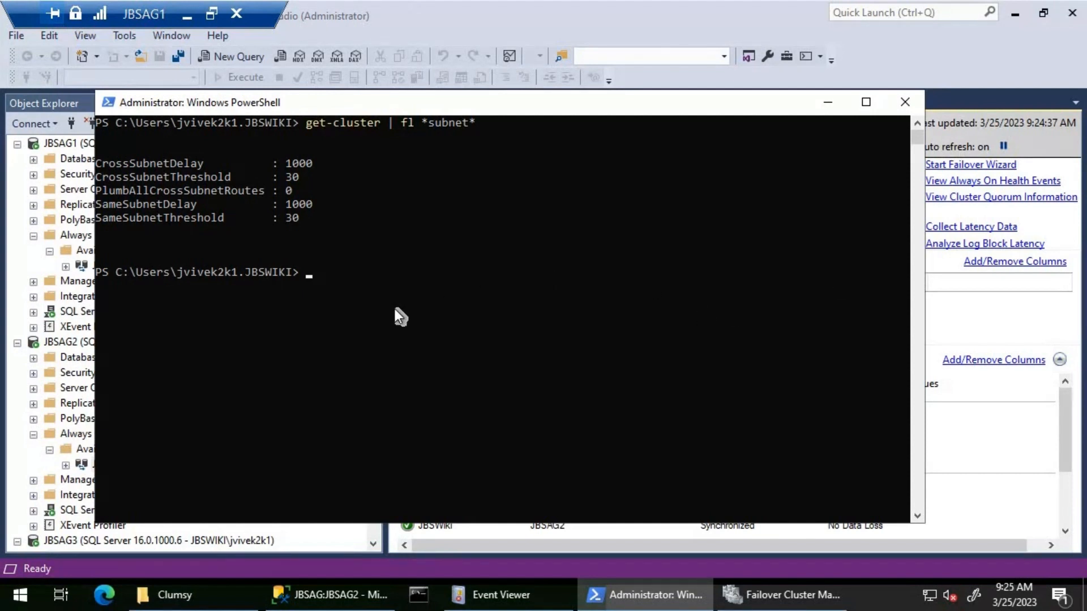
Set the cluster's SameSubnetDelay to 2000 and its CrossSubnetDelay to 4000 through (get-cluster) property assignments
key(ctrl+v)
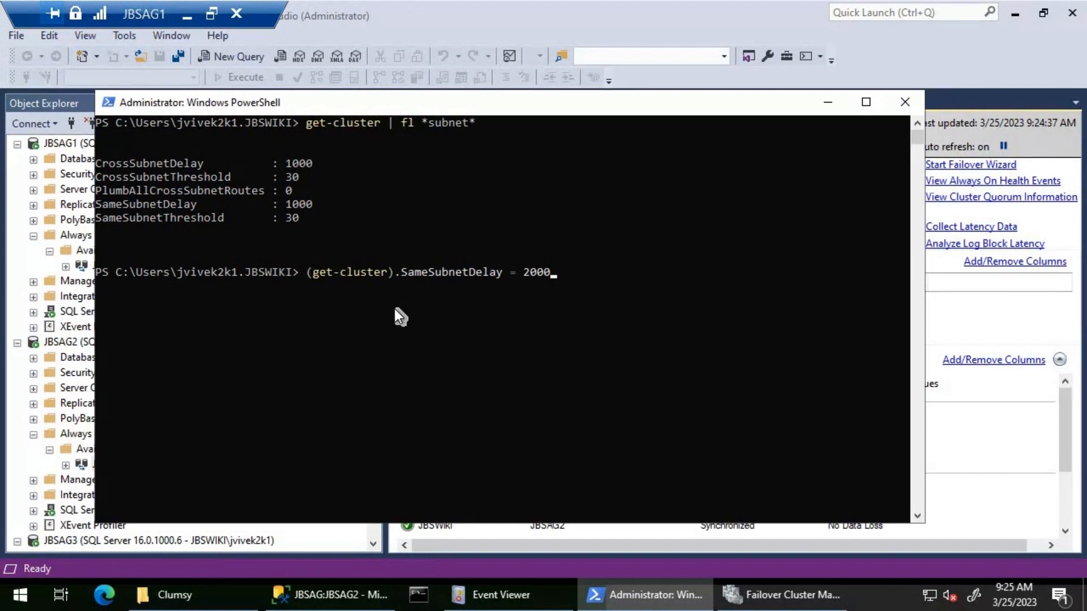
key(Return)
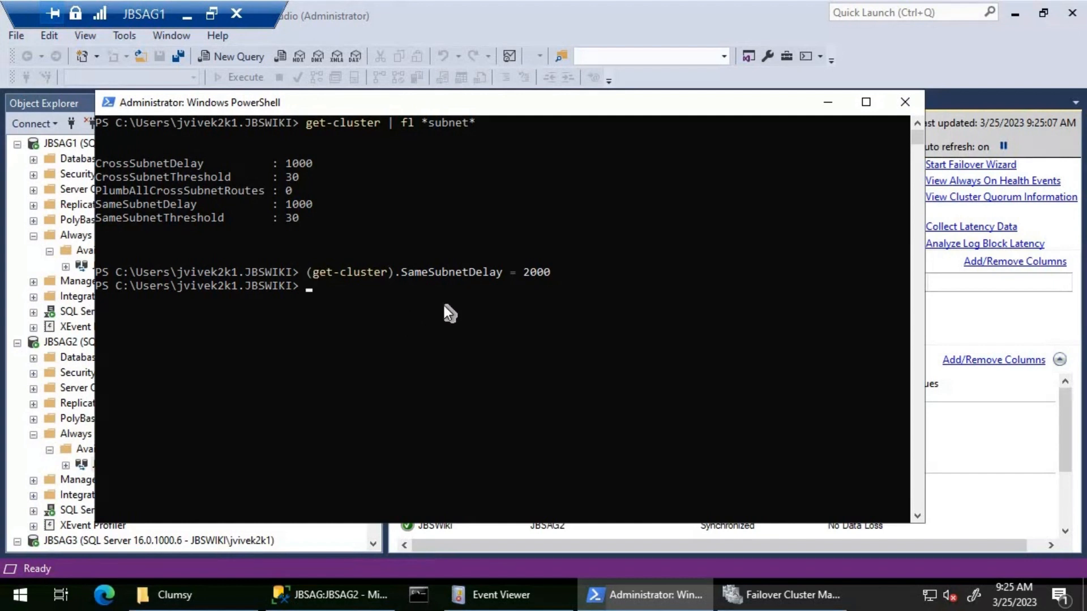
key(ctrl+v)
key(Return)
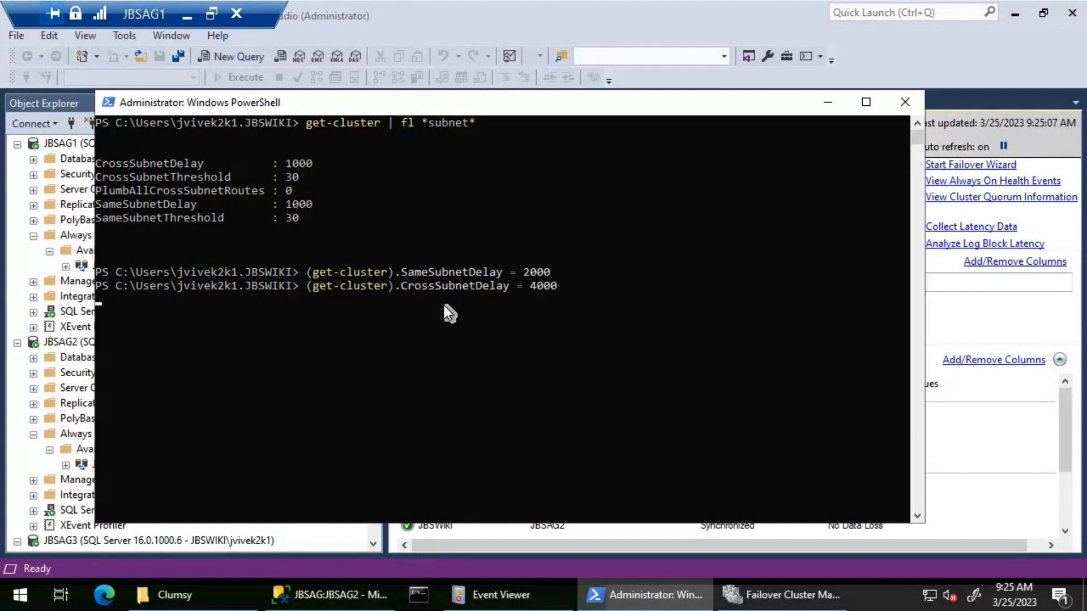
Rerun get-cluster | fl *subnet* to verify the changed cluster heartbeat delay settings
key(Up)
key(Up)
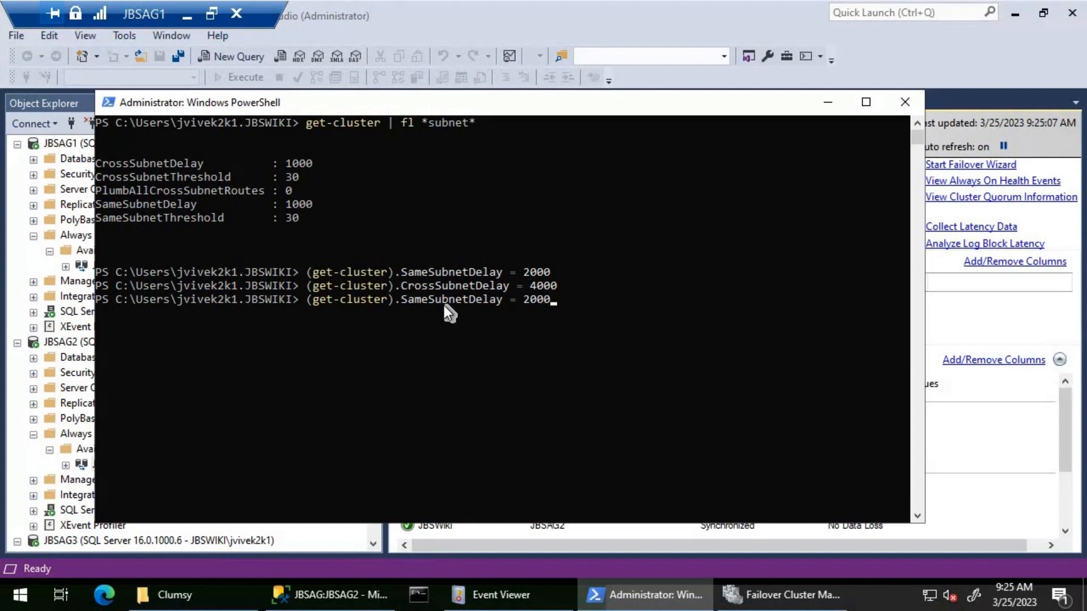
key(Up)
key(Return)
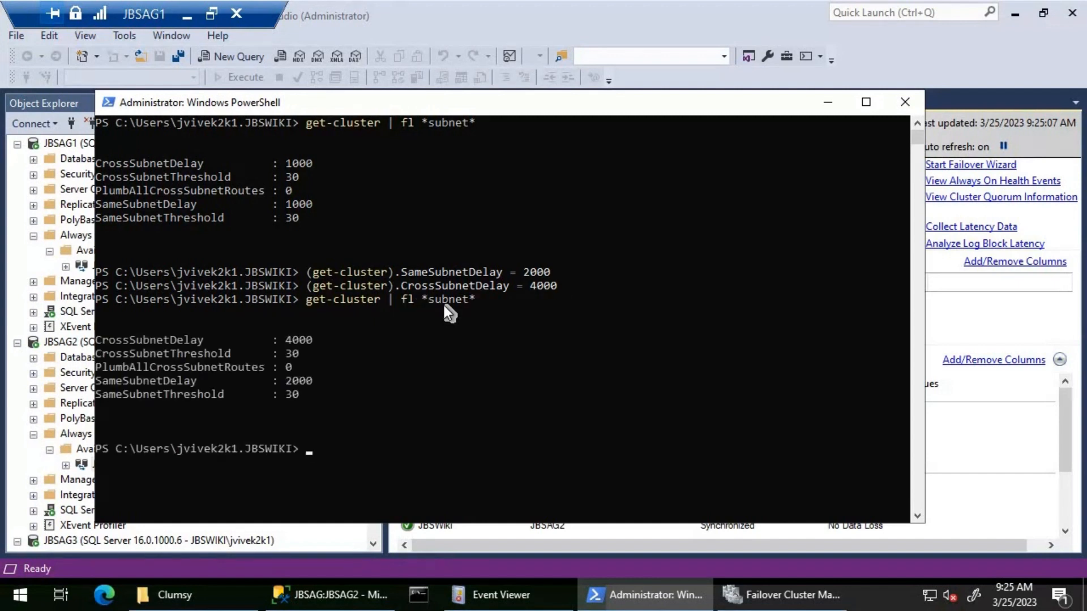